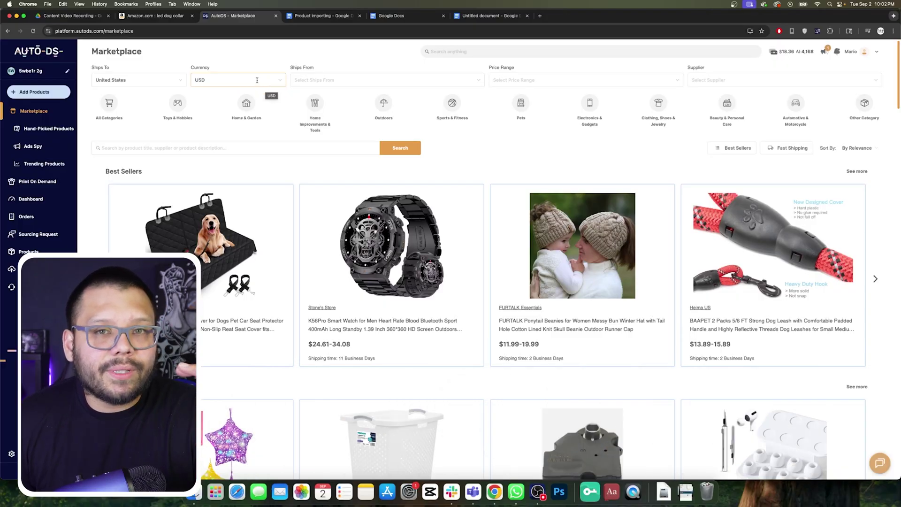
# Step: Start adding a single product to the store by supplier URL
pyautogui.click(47, 93)
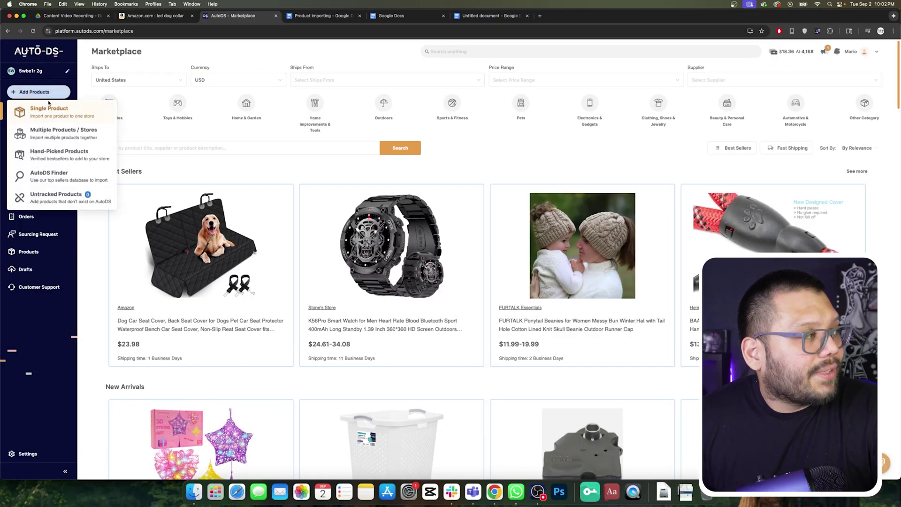
pyautogui.click(51, 92)
pyautogui.click(51, 93)
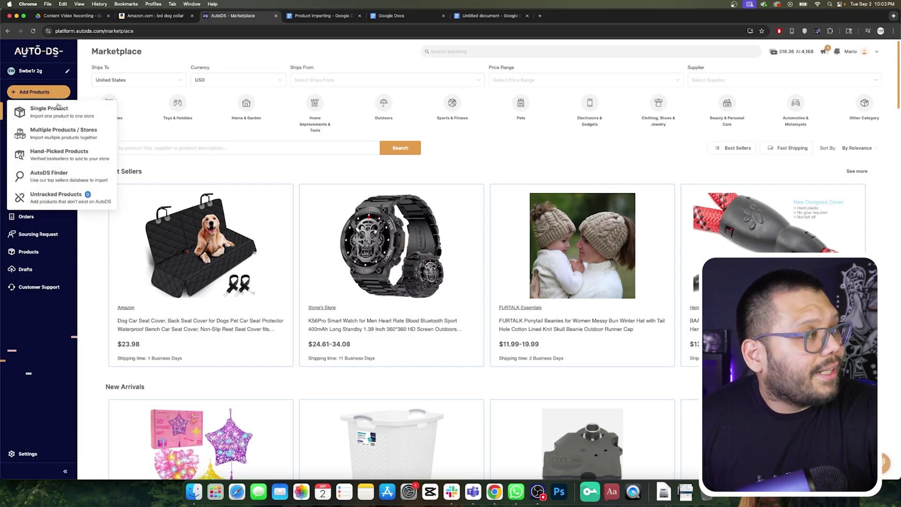
pyautogui.click(58, 107)
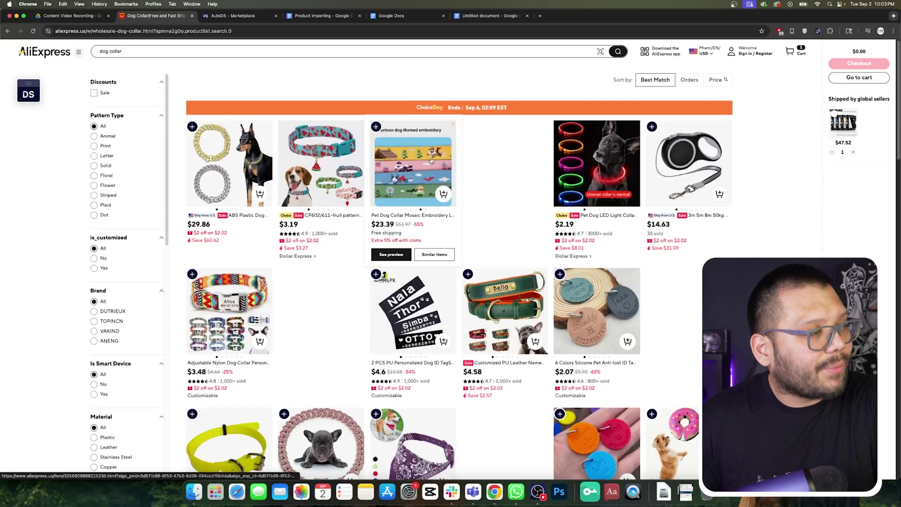
# Step: Open the Pet Dog Collar Mosaic Embroidery listing on AliExpress and paste its URL as the supplier URL in AutoDS
pyautogui.click(418, 183)
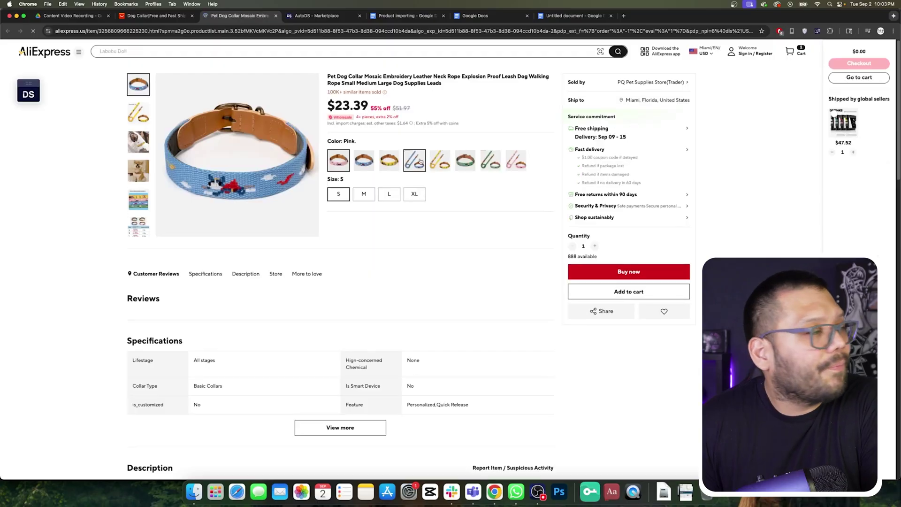
pyautogui.click(244, 31)
pyautogui.rightClick(244, 33)
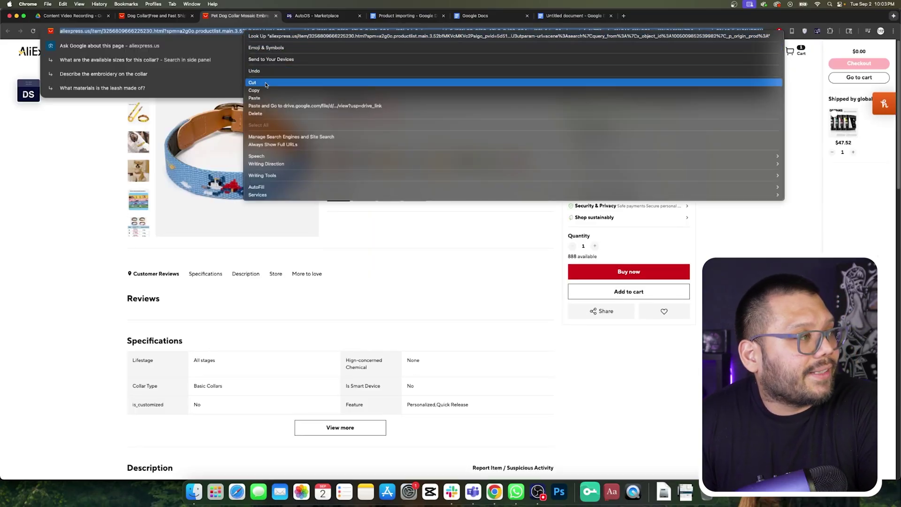
pyautogui.click(254, 91)
pyautogui.click(314, 16)
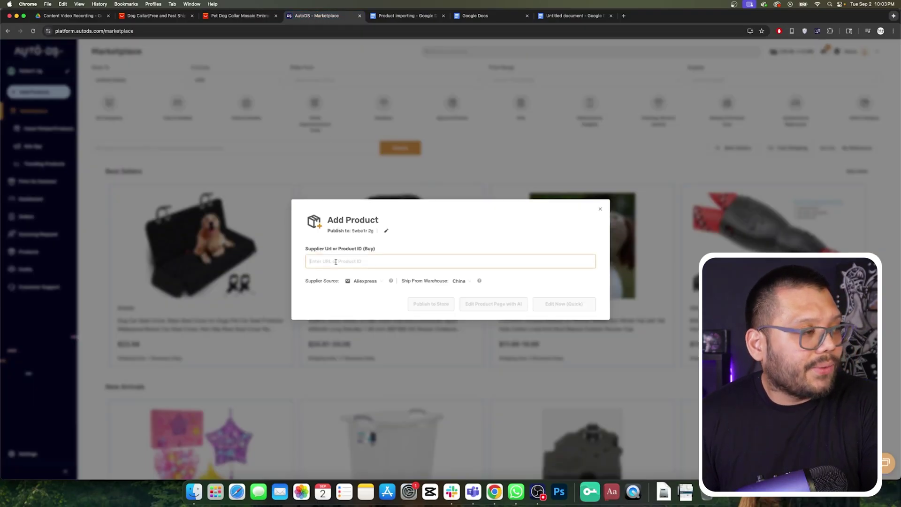
pyautogui.press('super+v')
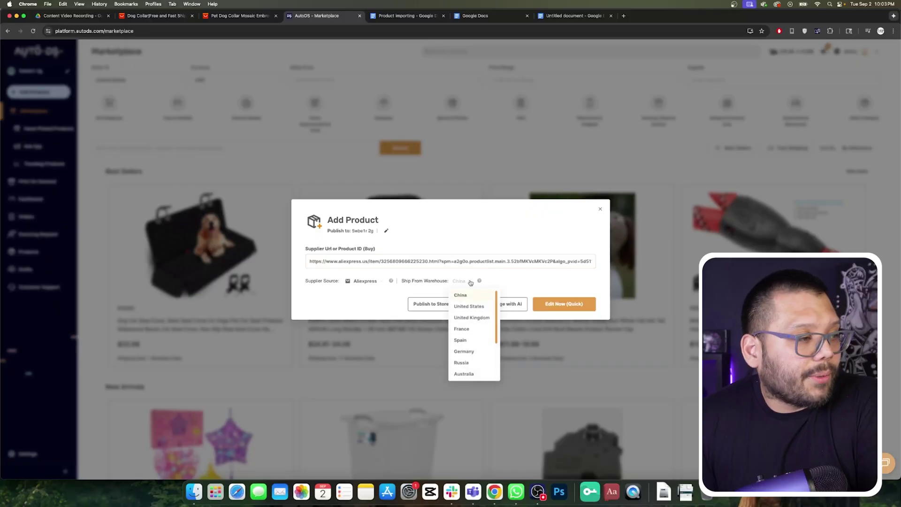
# Step: Set the ship-from warehouse to United States and open the product for quick editing
pyautogui.click(483, 305)
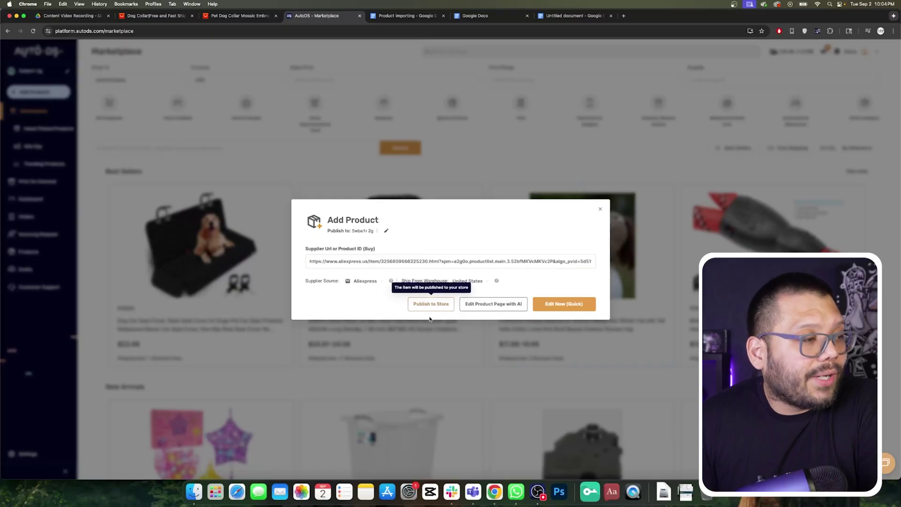
pyautogui.click(440, 311)
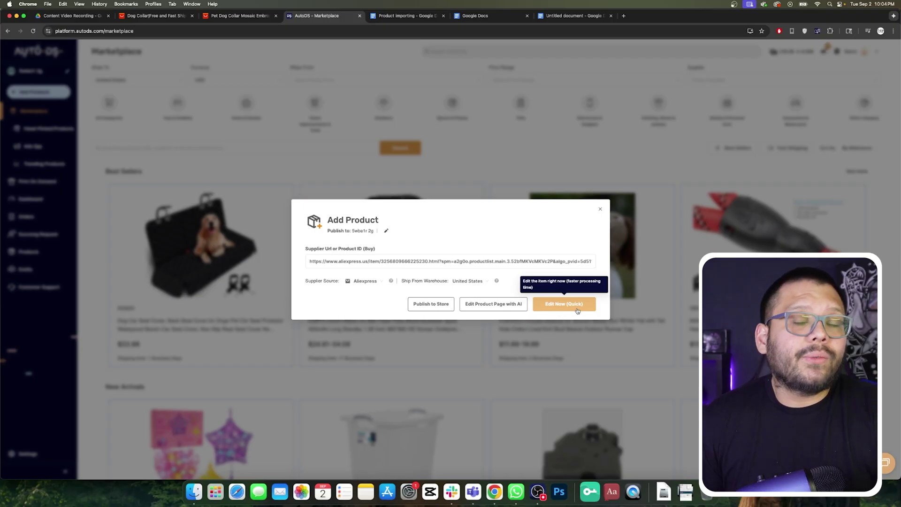
pyautogui.click(577, 311)
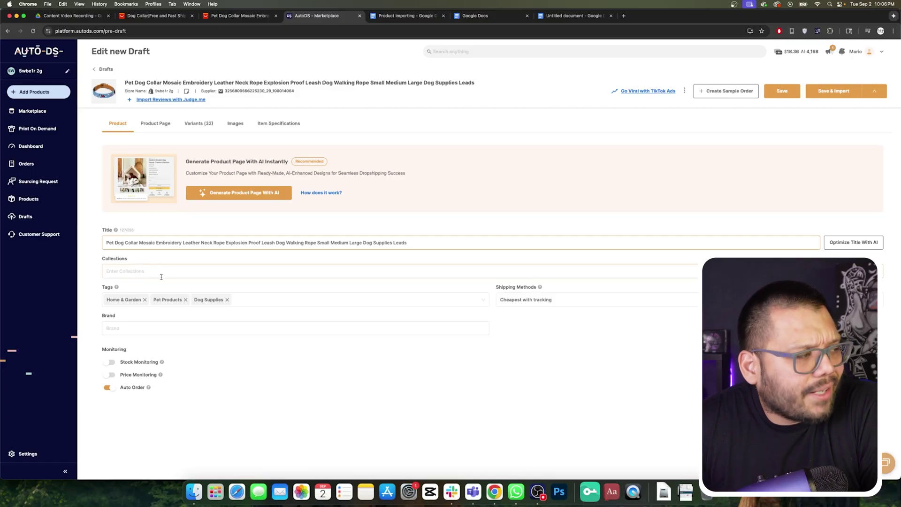
# Step: Look through the new product's page content and variants, and open its saved draft from the drafts list
pyautogui.click(157, 124)
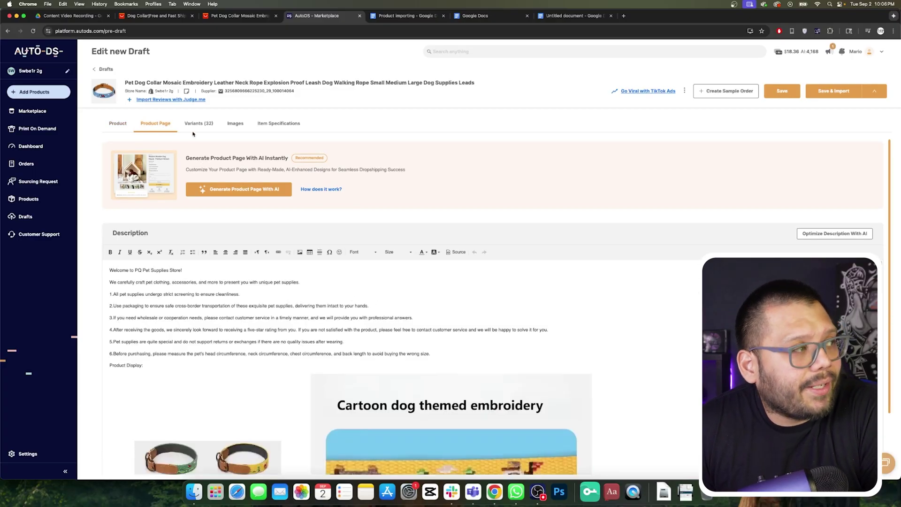
pyautogui.click(196, 126)
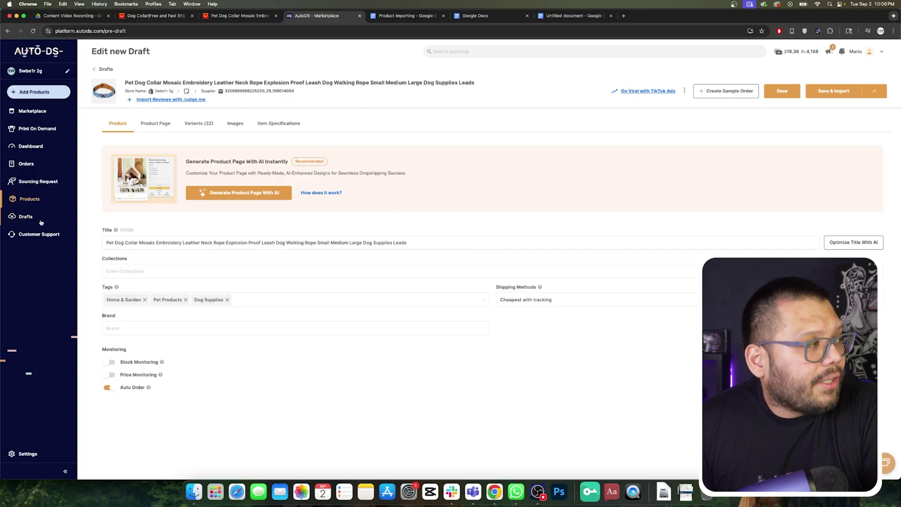
pyautogui.click(24, 218)
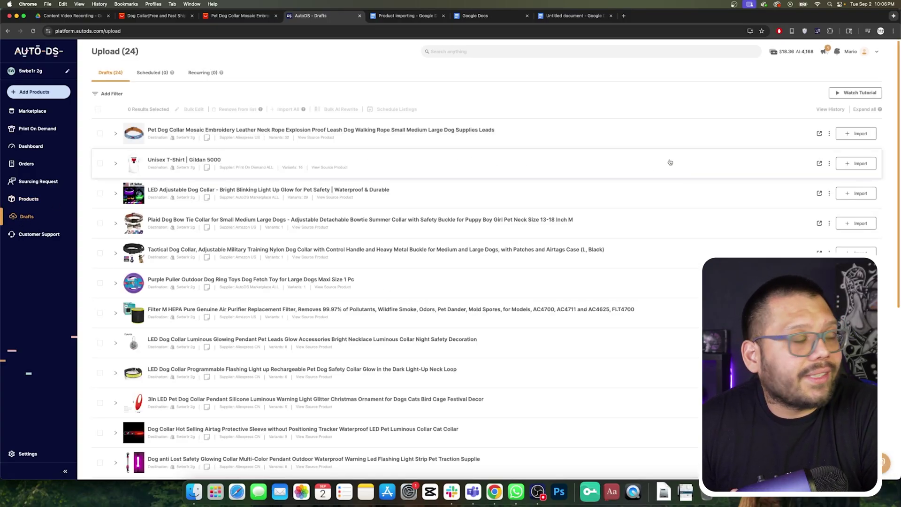
pyautogui.click(819, 135)
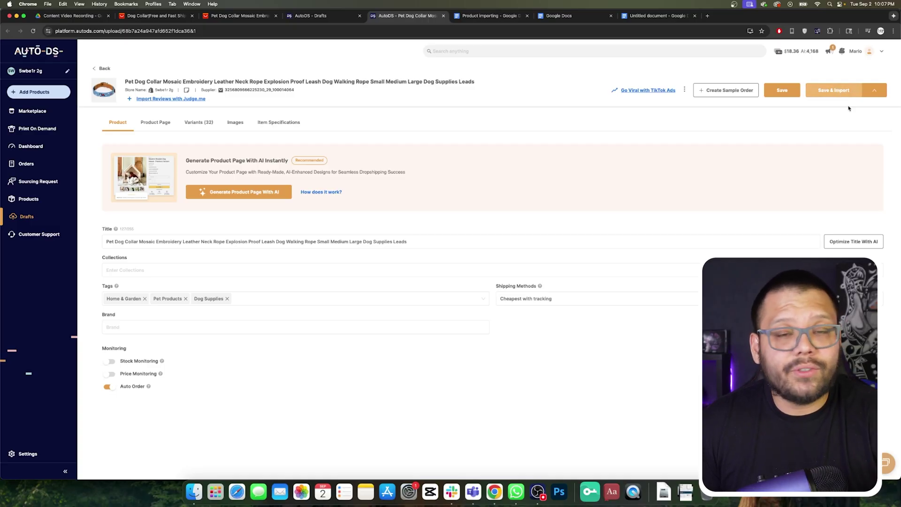
# Step: Start a multiple-product import and paste the copied embroidered collar URL as the first entry
pyautogui.click(41, 93)
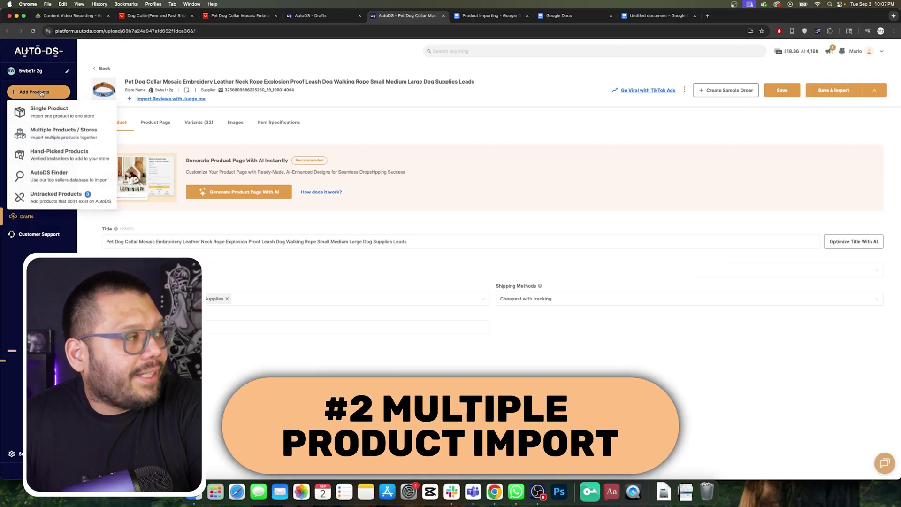
pyautogui.click(69, 136)
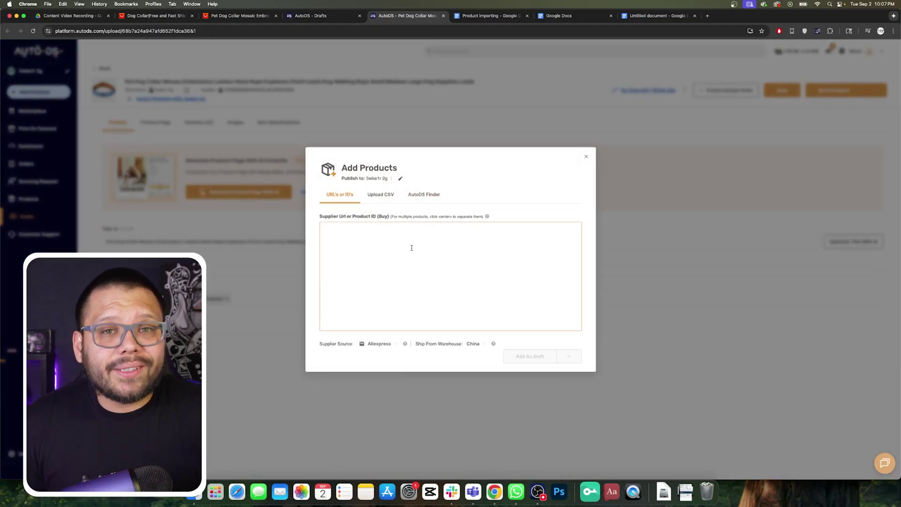
pyautogui.press('super+v')
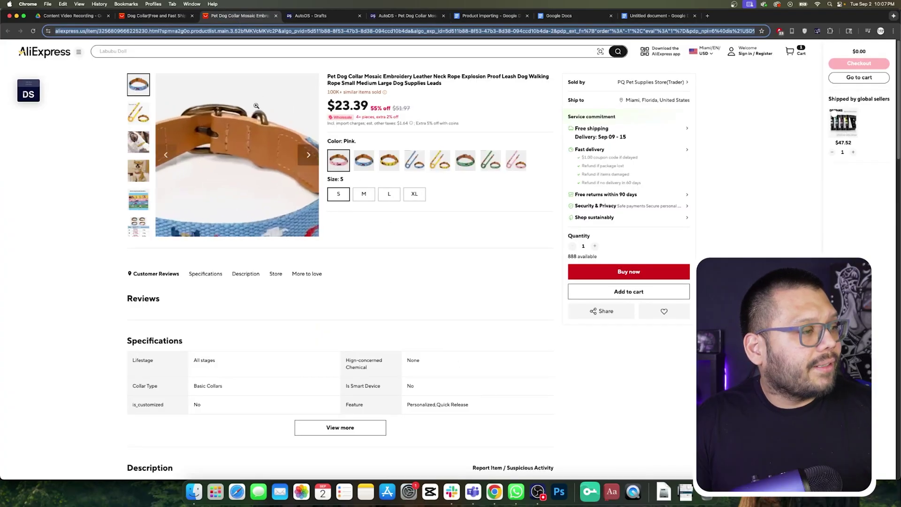
# Step: Find and open the Dog Chain Collar Luxury Gold listing in the AliExpress dog collar results
pyautogui.scroll(-8, 498, 356)
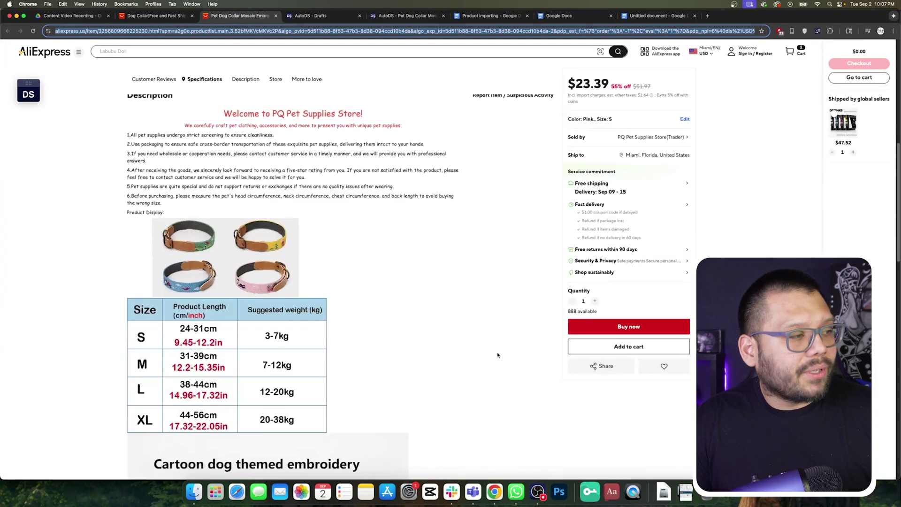
pyautogui.scroll(-7, 498, 355)
pyautogui.hotkey('ctrl', 'shift', 'Tab')
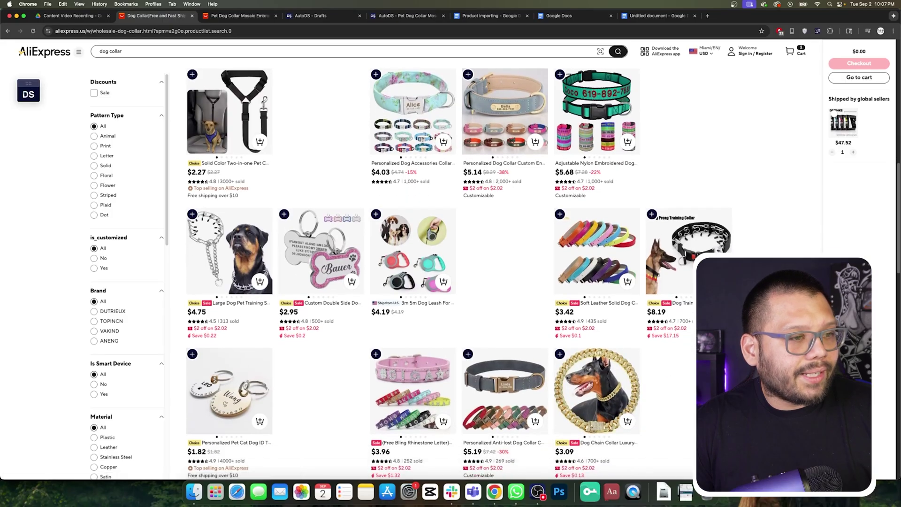
pyautogui.moveTo(415, 119)
pyautogui.scroll(-3, 469, 140)
pyautogui.click(600, 145)
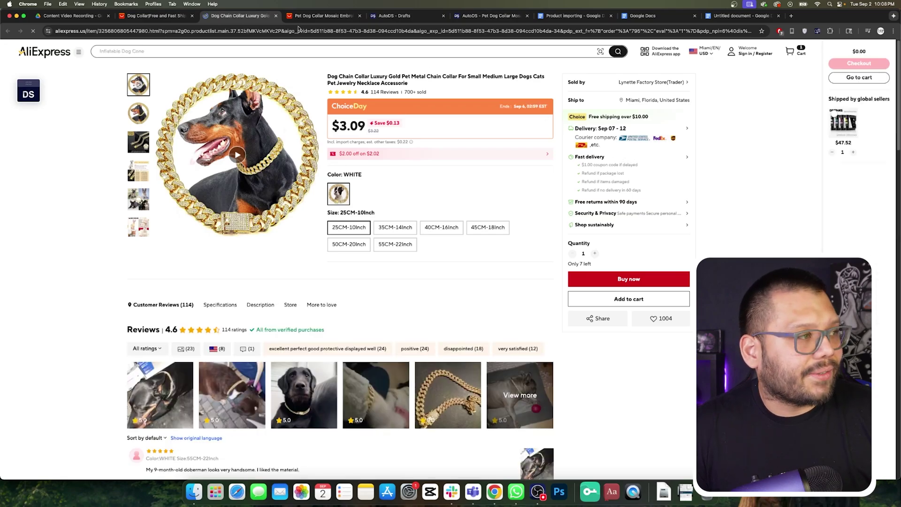
# Step: Cut the chain collar listing's URL and paste it as the second entry of the AutoDS multiple-product import
pyautogui.click(173, 31)
pyautogui.press('BackSpace')
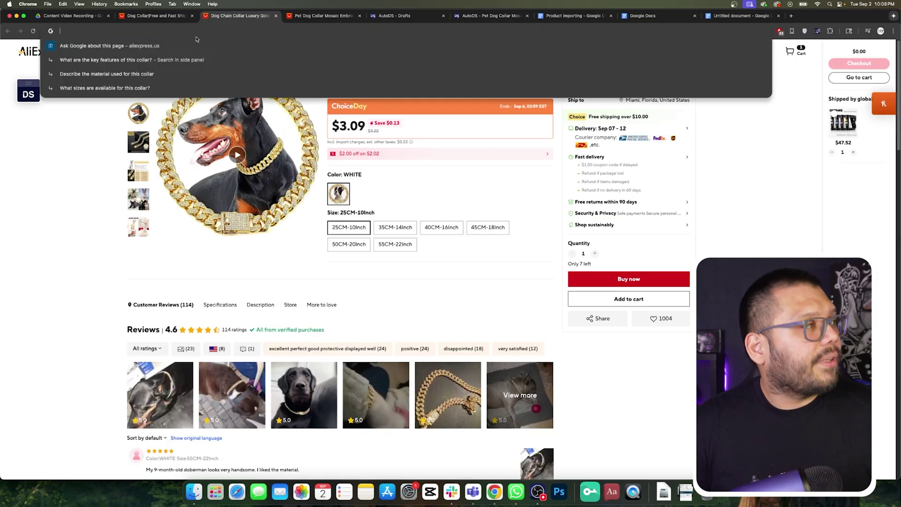
pyautogui.press('super+6')
pyautogui.press('super+v')
pyautogui.scroll(-1, 497, 255)
pyautogui.scroll(-1, 497, 255)
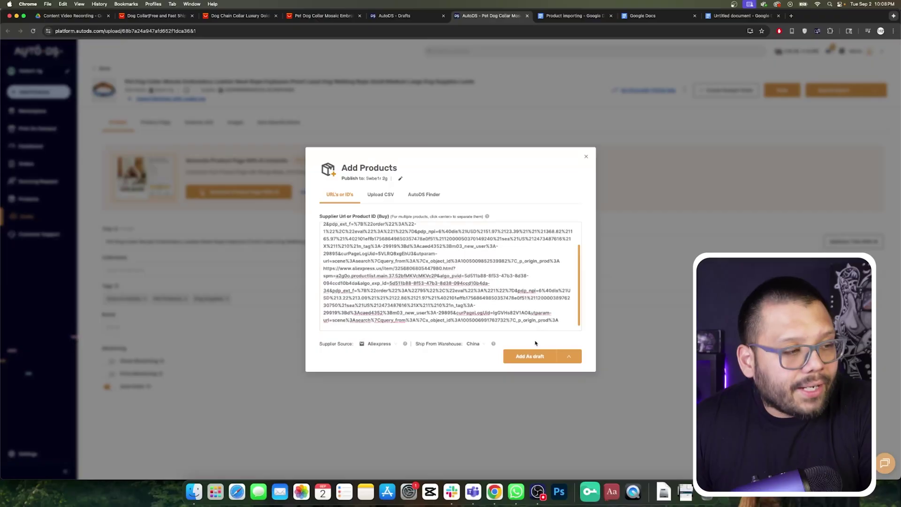
# Step: Open the upload settings for the two products, review their supplier URLs and close the product list
pyautogui.click(567, 358)
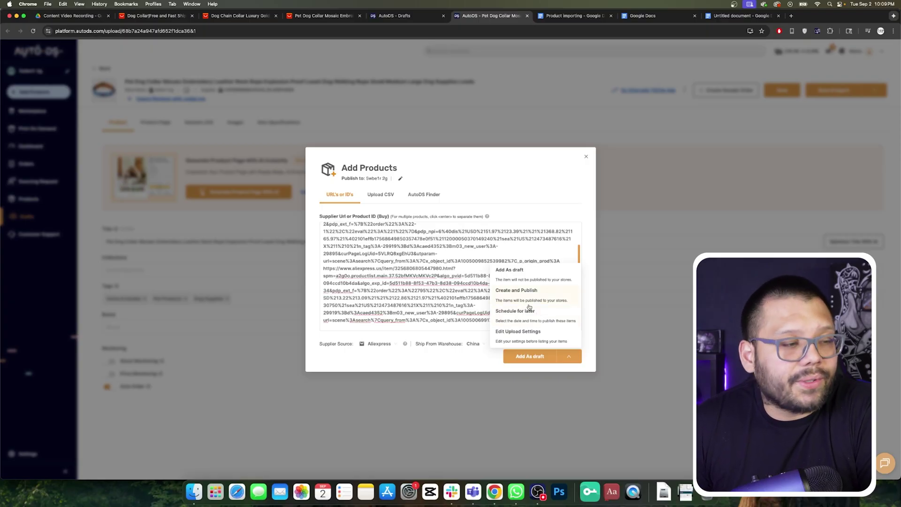
pyautogui.click(525, 339)
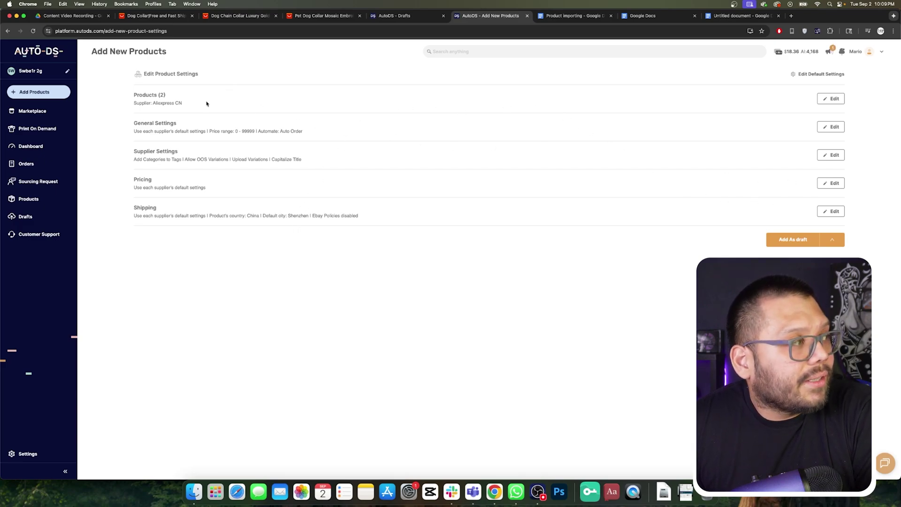
pyautogui.click(831, 99)
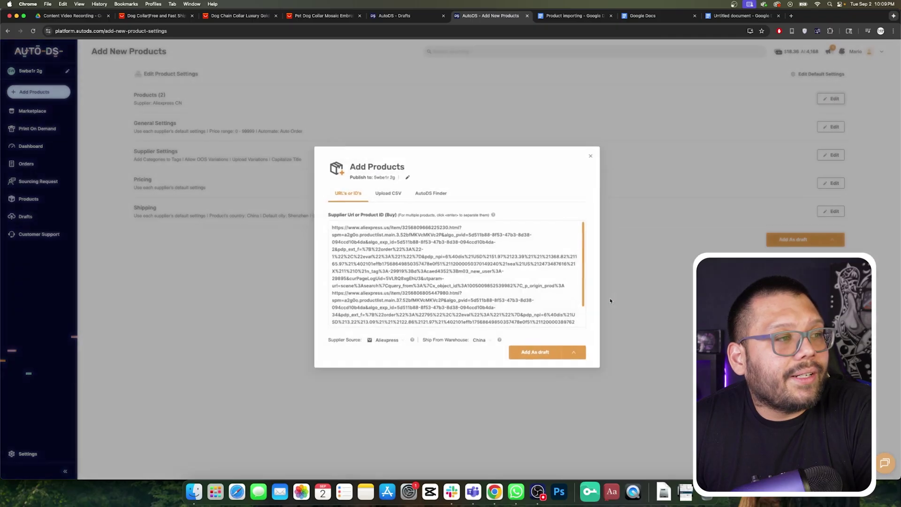
pyautogui.scroll(-3, 572, 277)
pyautogui.click(663, 242)
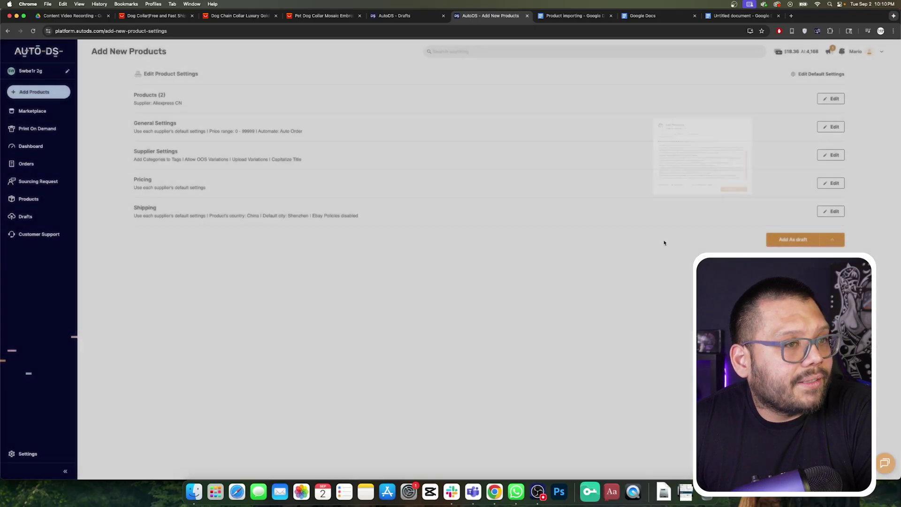
# Step: Set the upper limit of the price range to 500 in the upload's general settings
pyautogui.click(830, 128)
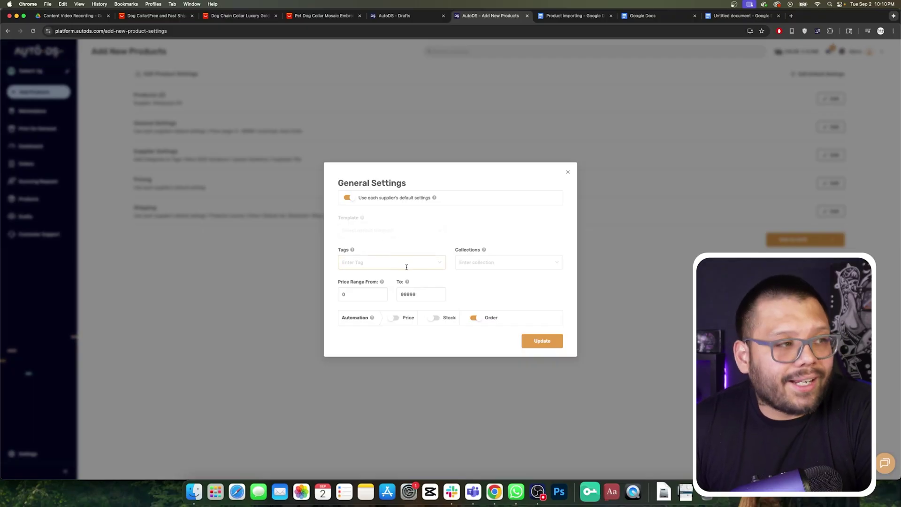
pyautogui.click(519, 266)
pyautogui.click(548, 234)
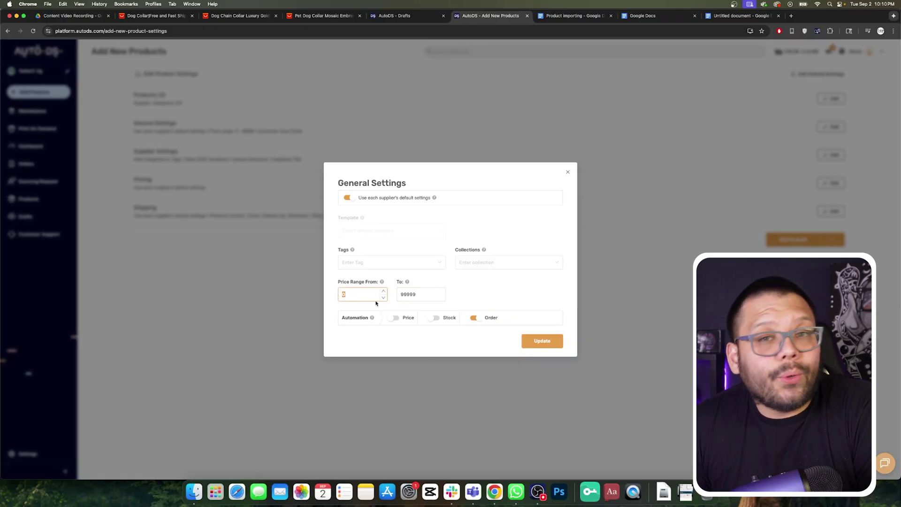
pyautogui.doubleClick(415, 294)
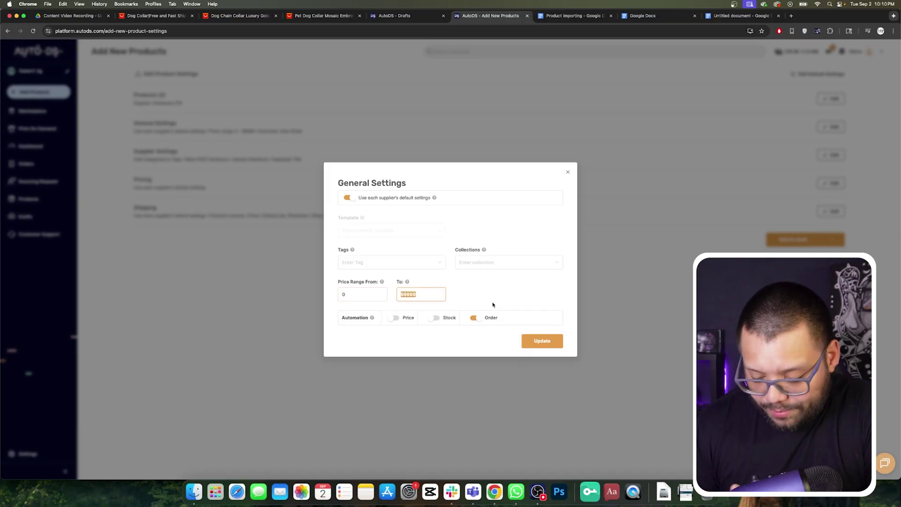
pyautogui.write('500')
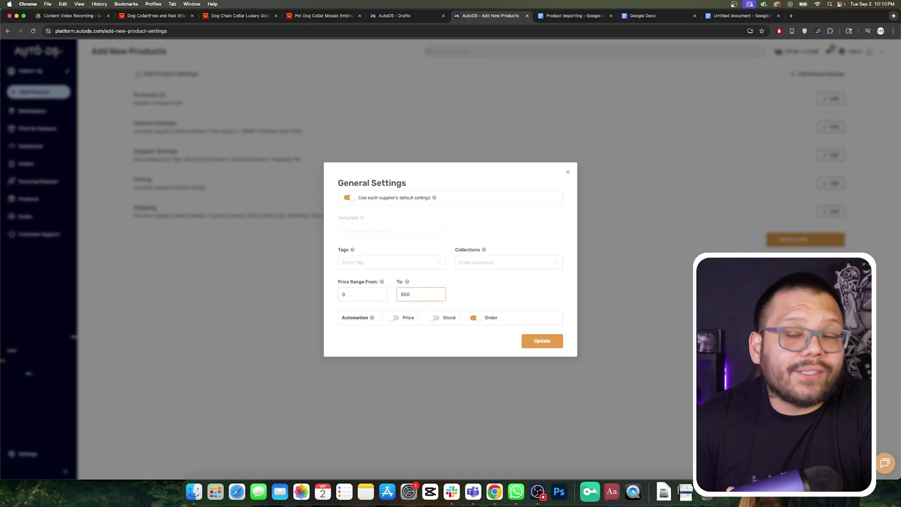
pyautogui.click(341, 289)
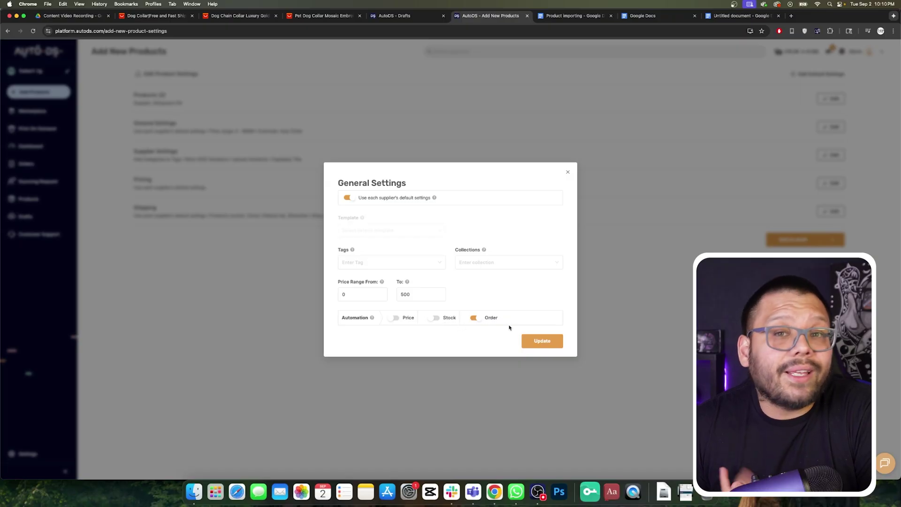
# Step: Review the supplier settings options for the upload and close them
pyautogui.click(831, 158)
pyautogui.click(831, 159)
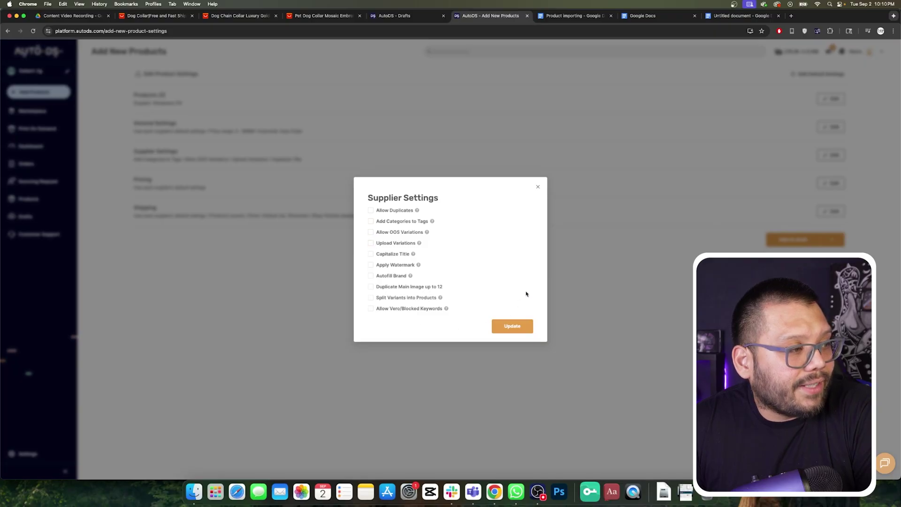
pyautogui.click(536, 186)
# Step: Turn off each supplier's default settings in the upload's pricing and set the fees to 13%
pyautogui.click(831, 184)
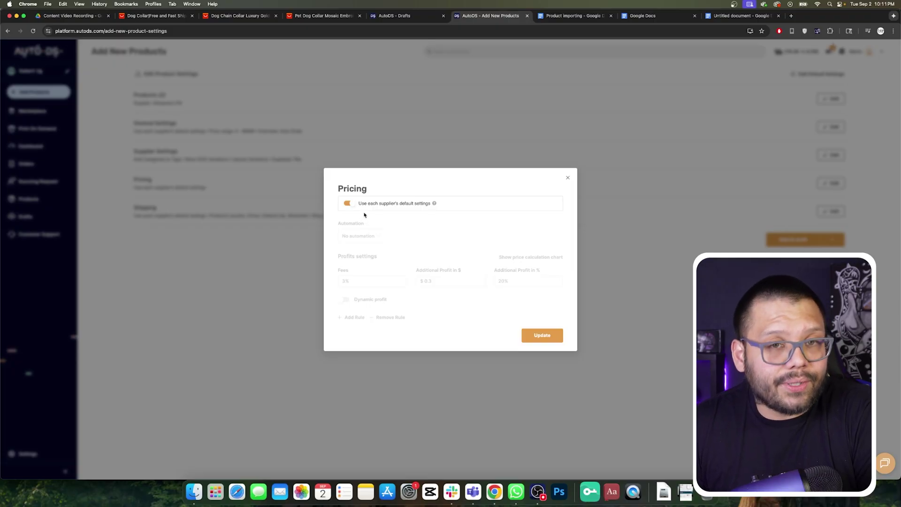
pyautogui.click(348, 203)
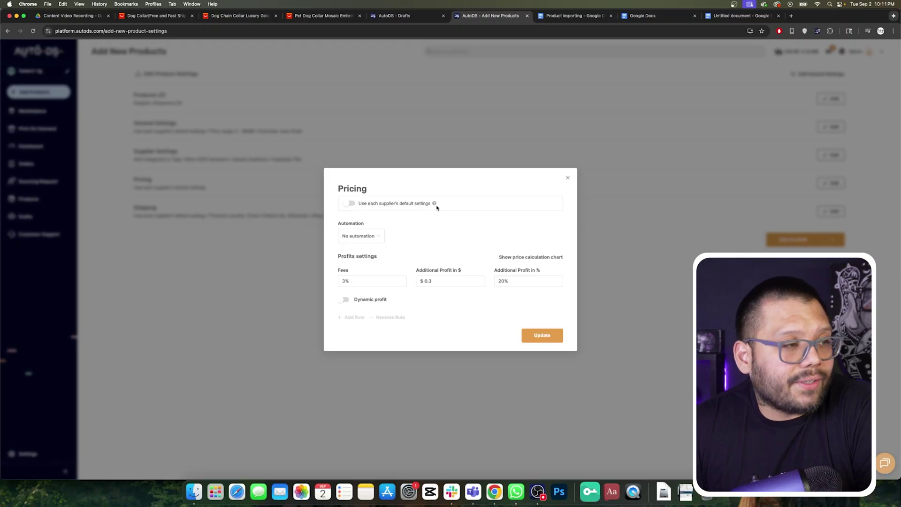
pyautogui.click(370, 281)
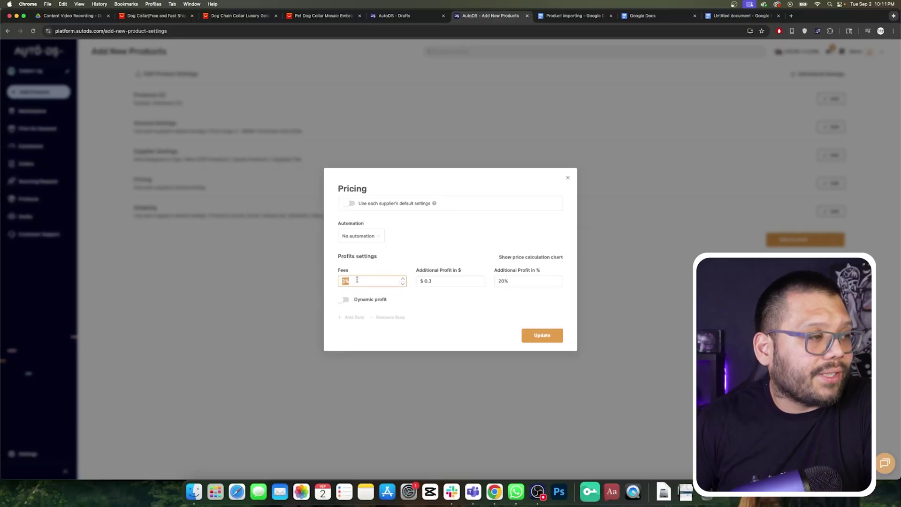
pyautogui.write('13')
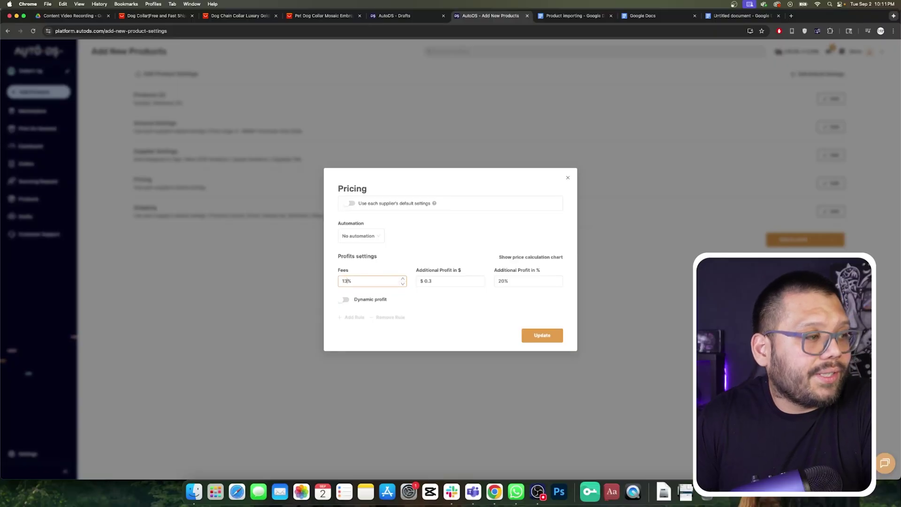
# Step: Try additional dollar profits of $5 and $0, and update the pricing with 3% fees, $0.3 and 20% additional profit
pyautogui.press('Tab')
pyautogui.write('0')
pyautogui.doubleClick(437, 278)
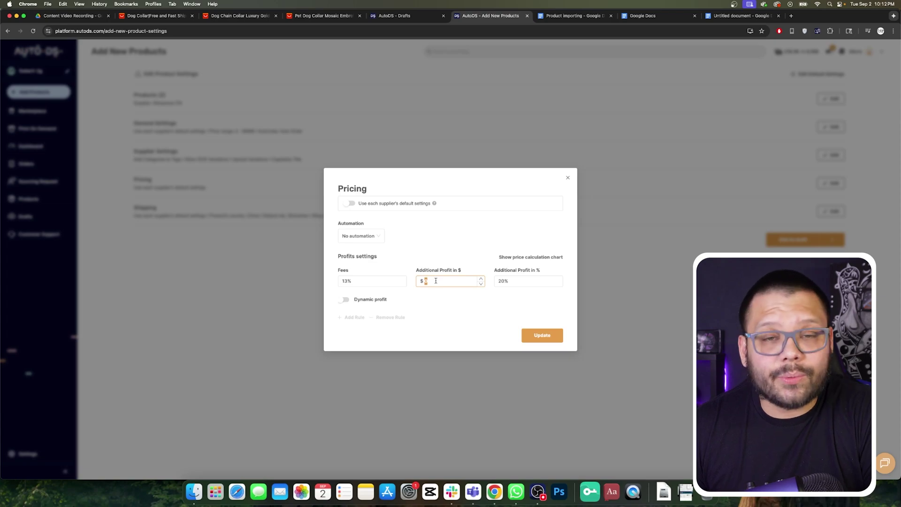
pyautogui.write('5')
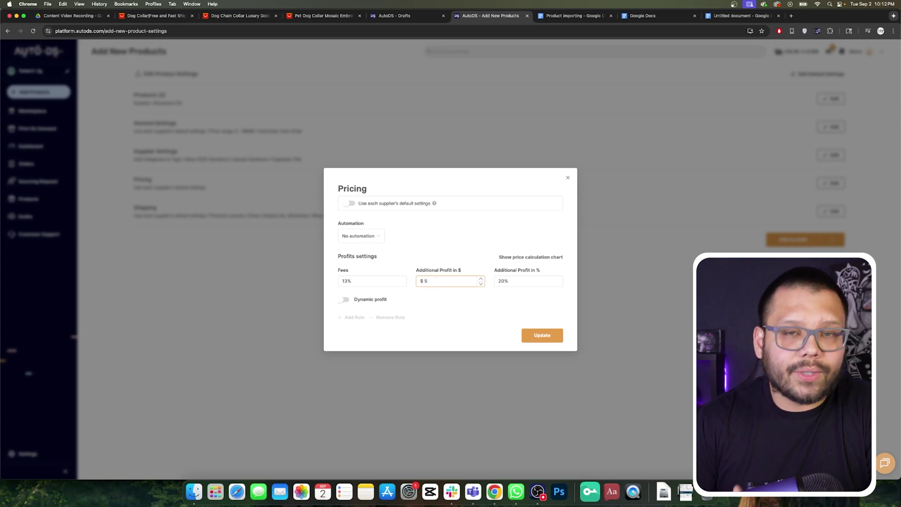
pyautogui.press('BackSpace')
pyautogui.write('0')
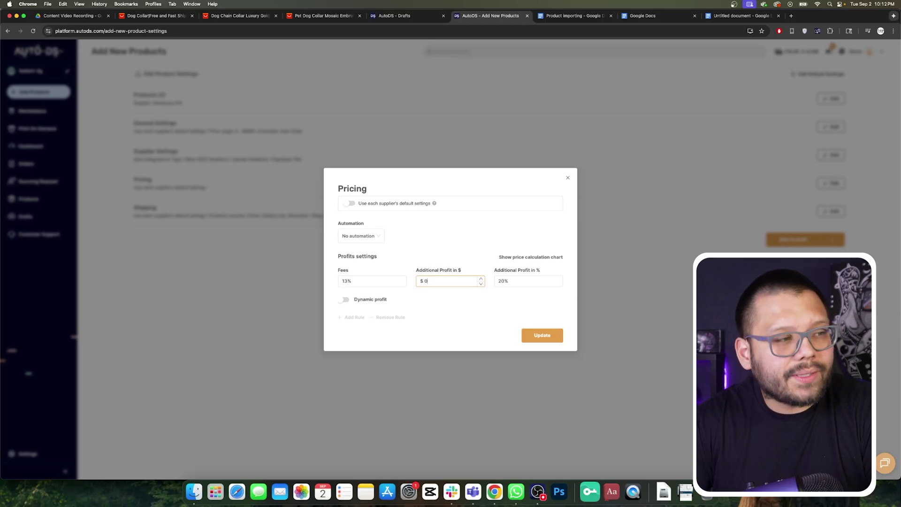
pyautogui.click(514, 281)
pyautogui.hotkey('shift', 'Left')
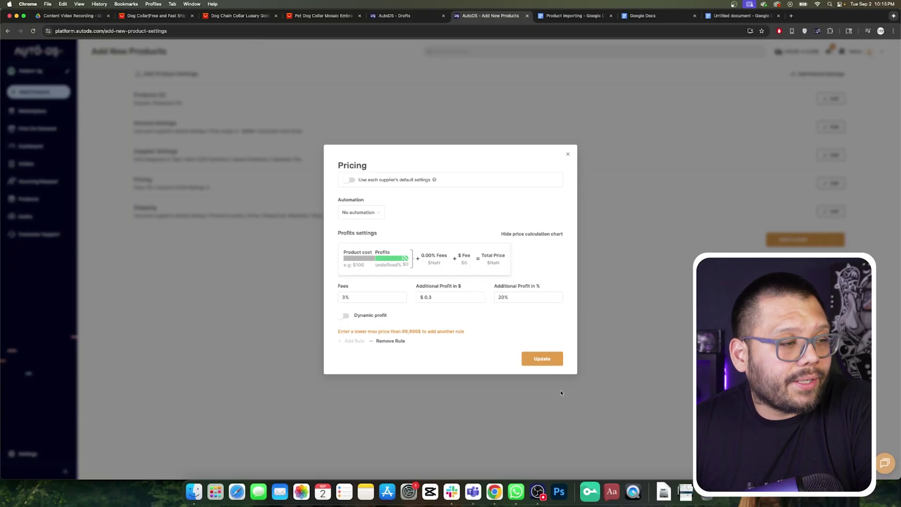
pyautogui.click(542, 359)
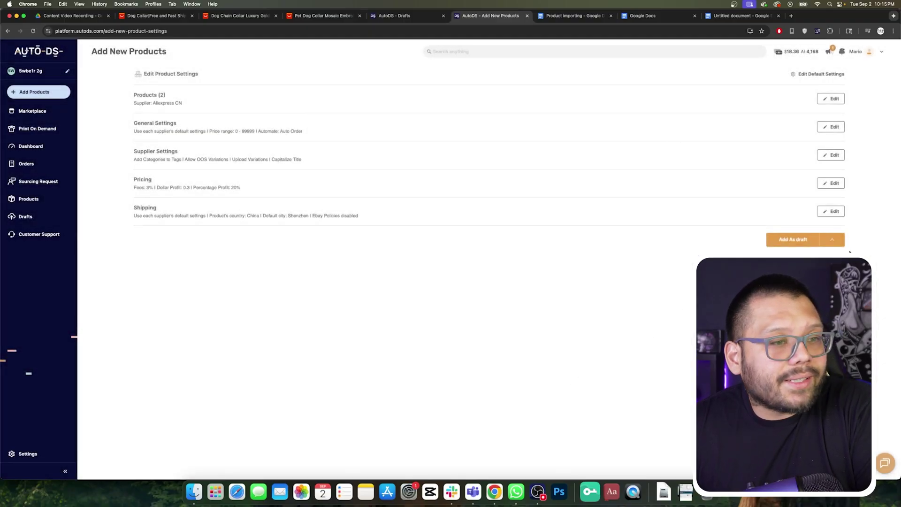
# Step: Override the supplier shipping defaults with the Cheapest with tracking method and add the two products as drafts
pyautogui.click(832, 212)
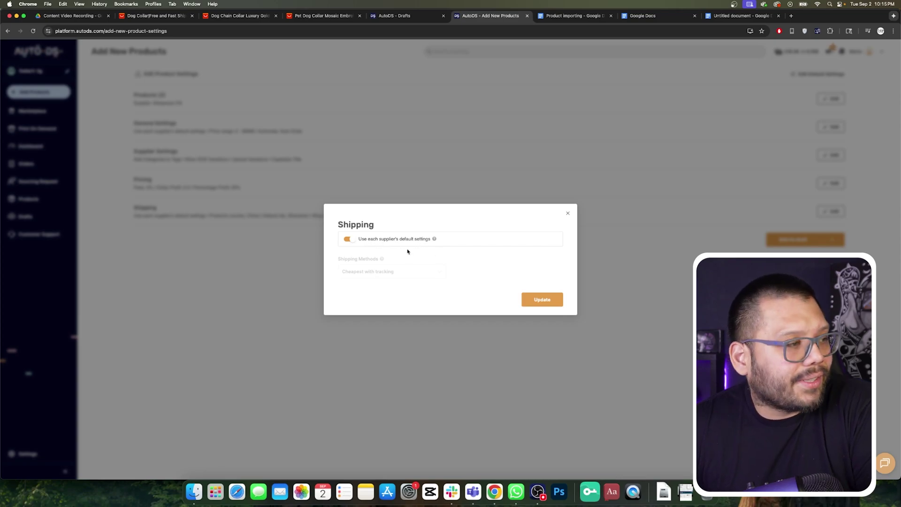
pyautogui.click(365, 244)
pyautogui.click(406, 274)
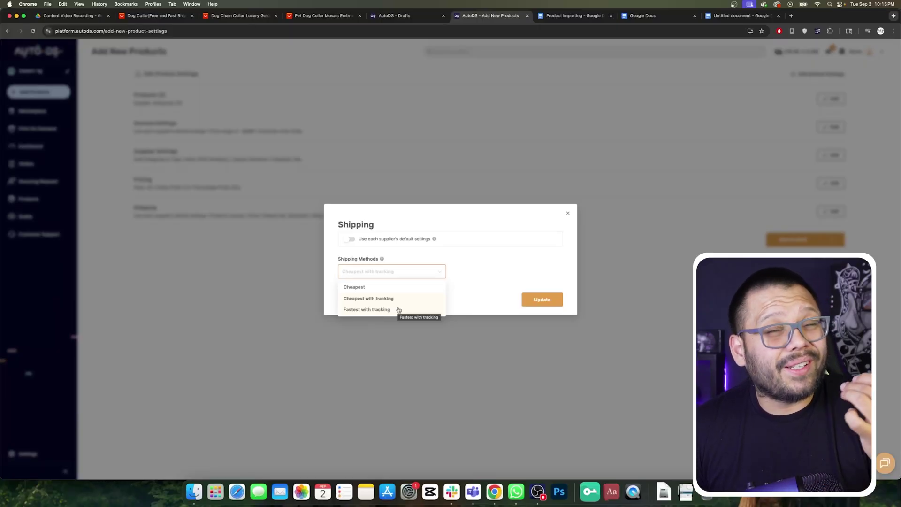
pyautogui.click(373, 287)
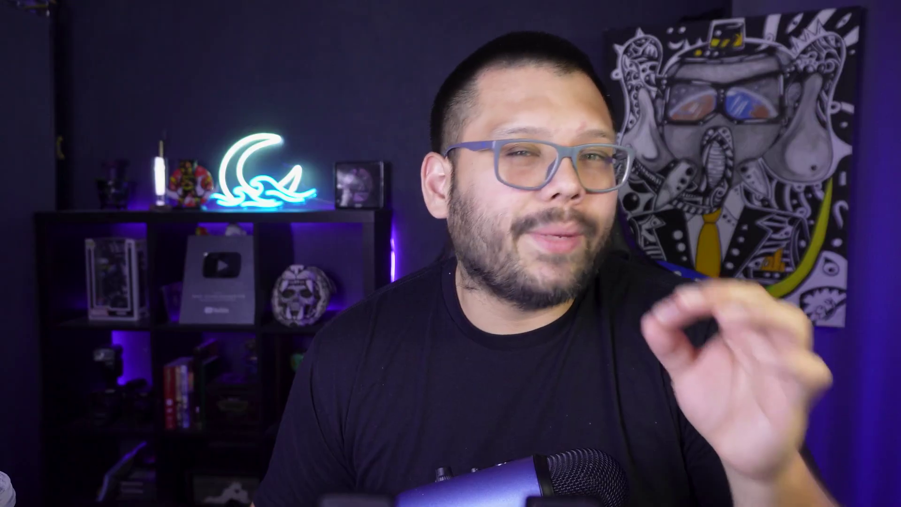
pyautogui.click(376, 271)
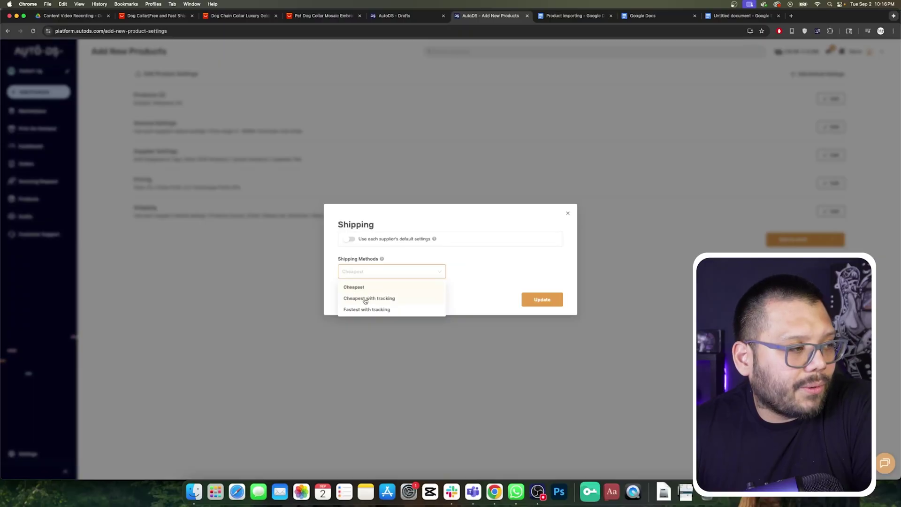
pyautogui.click(399, 297)
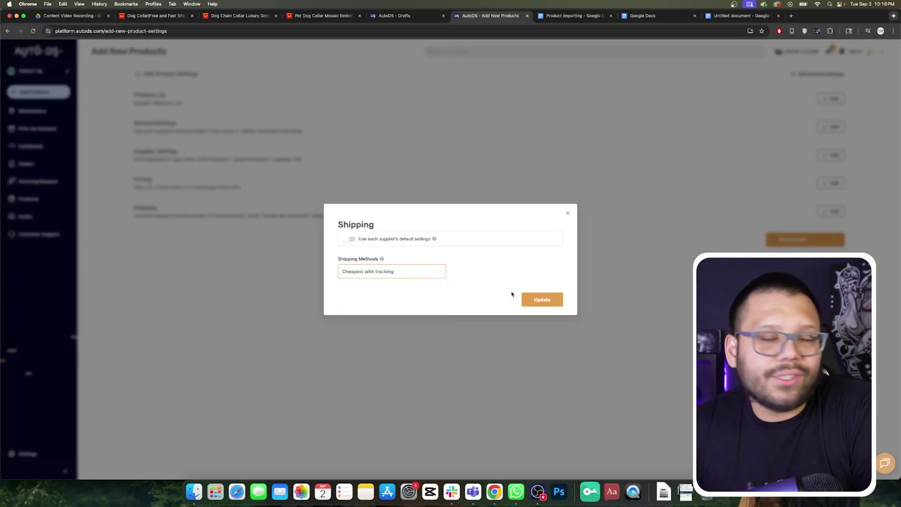
pyautogui.click(542, 299)
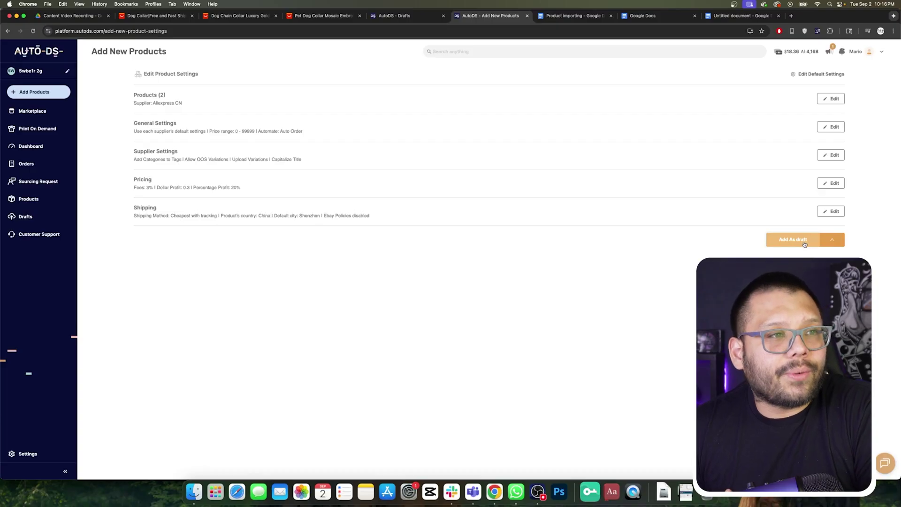
pyautogui.click(805, 242)
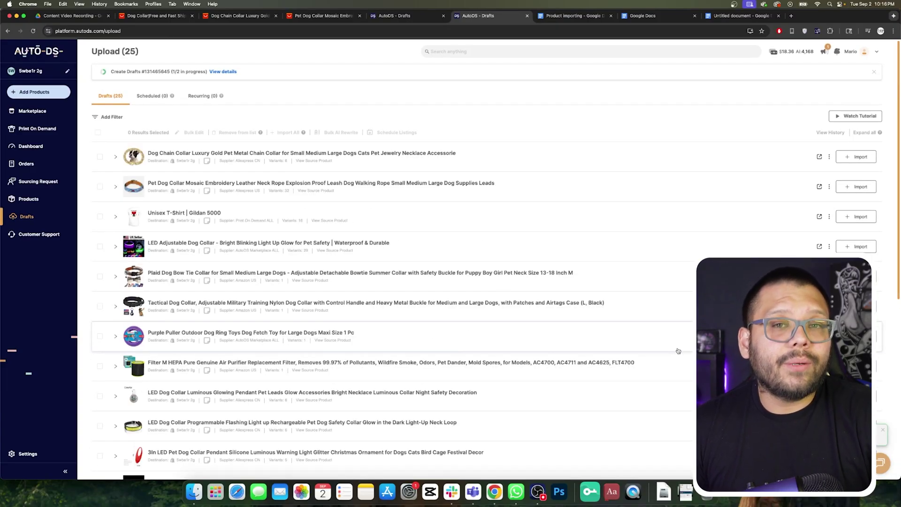
# Step: Open the Hand-Picked Products catalogue as the source for adding products
pyautogui.click(39, 92)
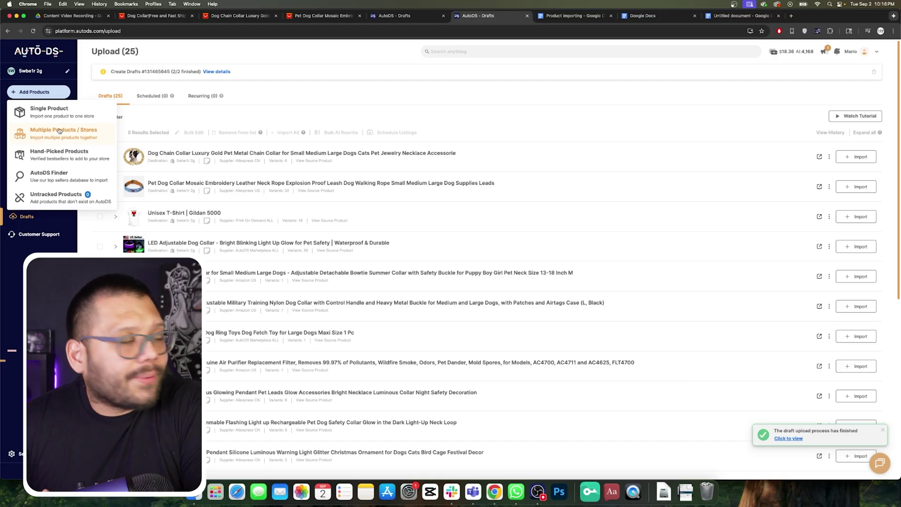
pyautogui.click(34, 92)
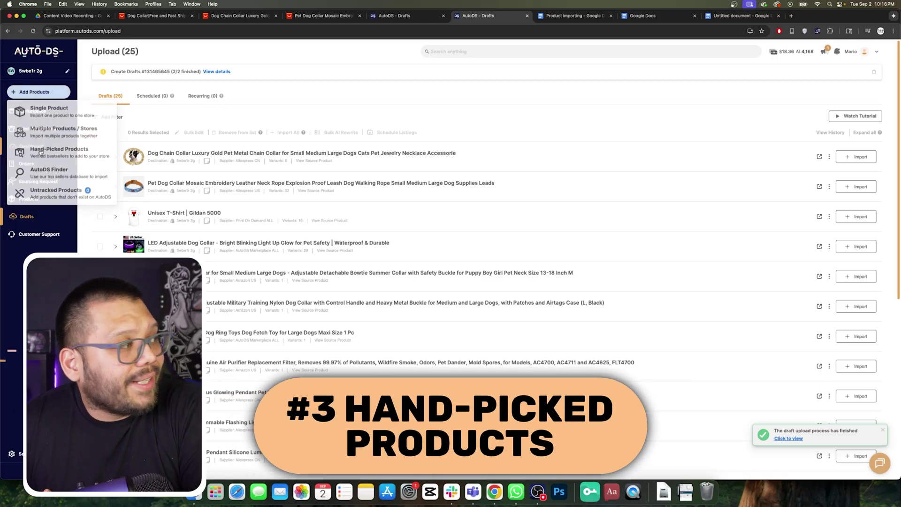
pyautogui.click(34, 92)
pyautogui.click(83, 159)
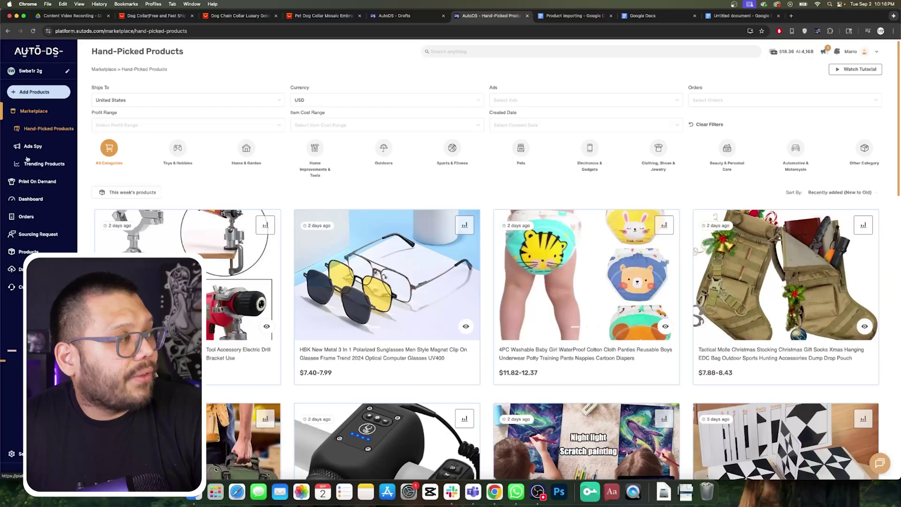
pyautogui.click(43, 163)
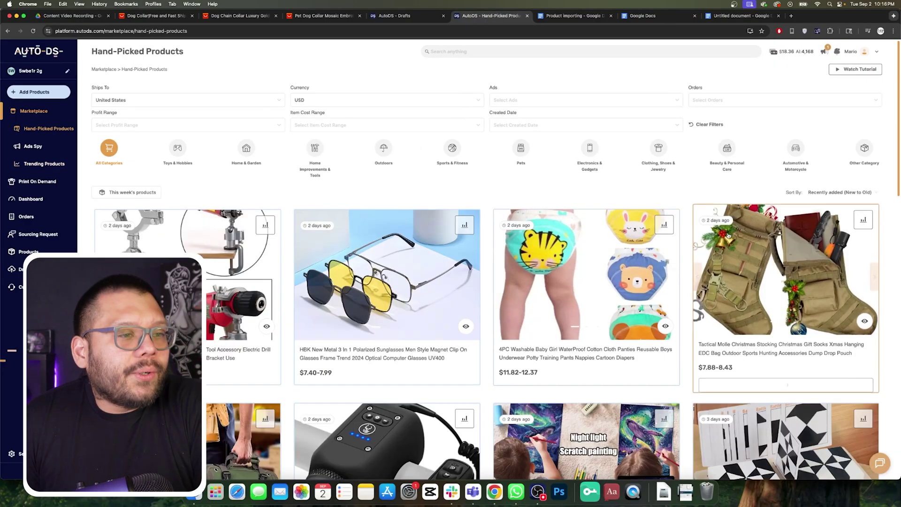
# Step: Import the Tactical Molle Christmas Stocking from the hand-picked products as a draft and open the drafts list
pyautogui.scroll(-3, 687, 258)
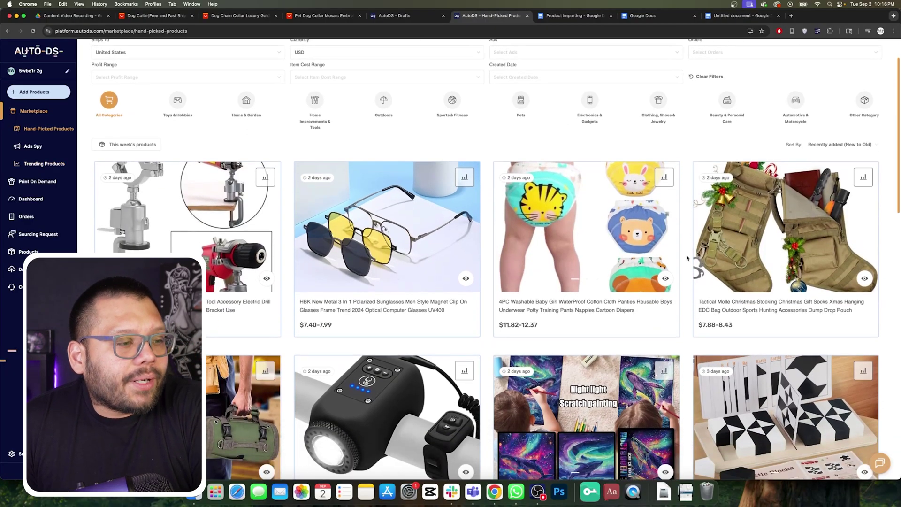
pyautogui.scroll(-2, 688, 258)
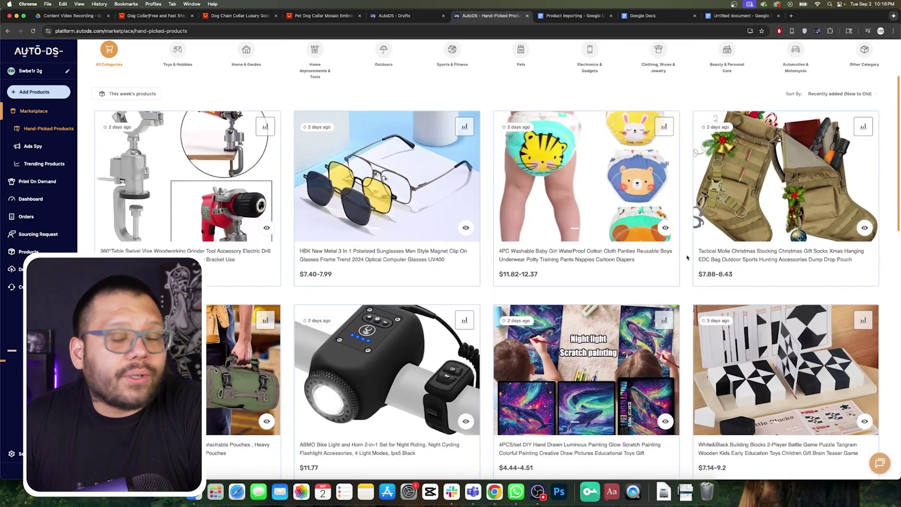
pyautogui.moveTo(769, 201)
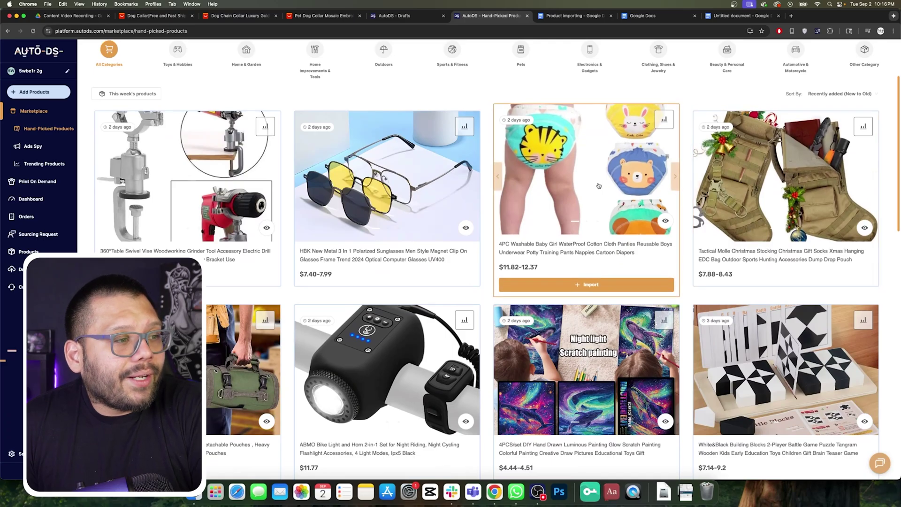
pyautogui.scroll(-10, 793, 269)
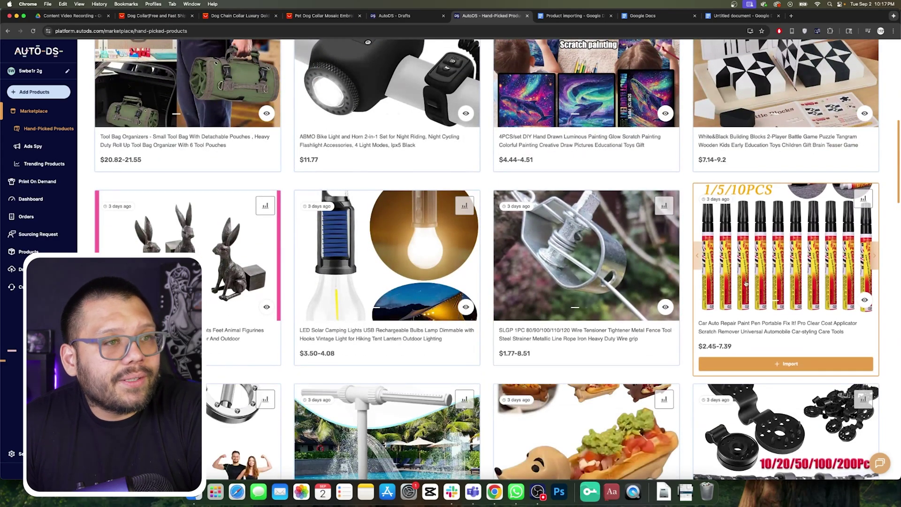
pyautogui.scroll(11, 751, 282)
pyautogui.click(783, 322)
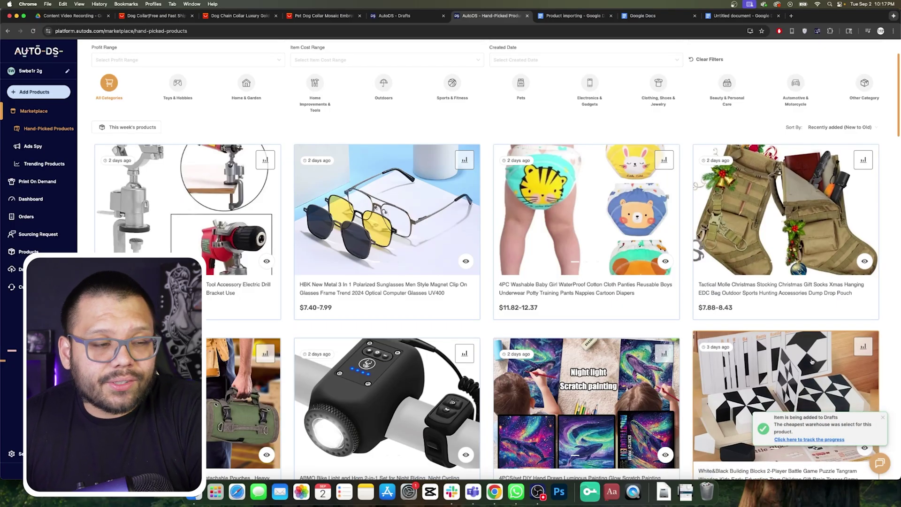
pyautogui.click(795, 321)
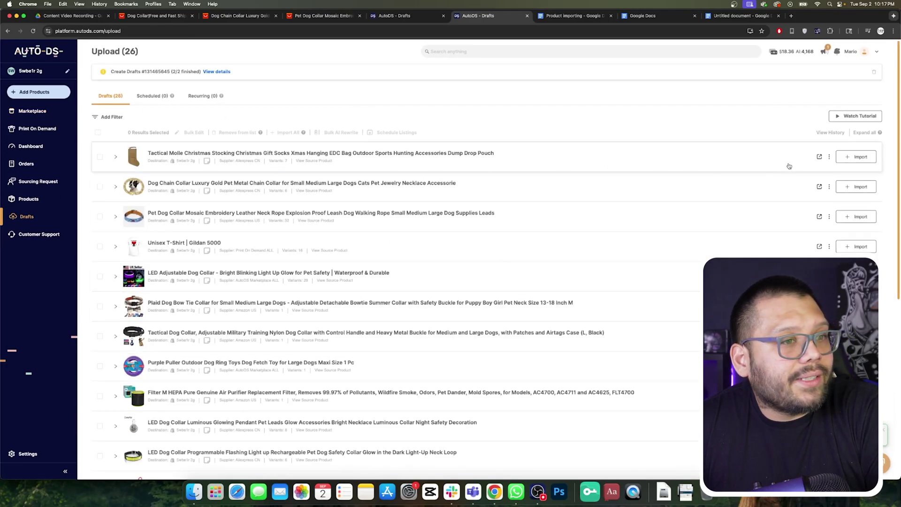
# Step: Return to the hand-picked products and open the product analysis of the White&Black Building Blocks puzzle
pyautogui.click(819, 156)
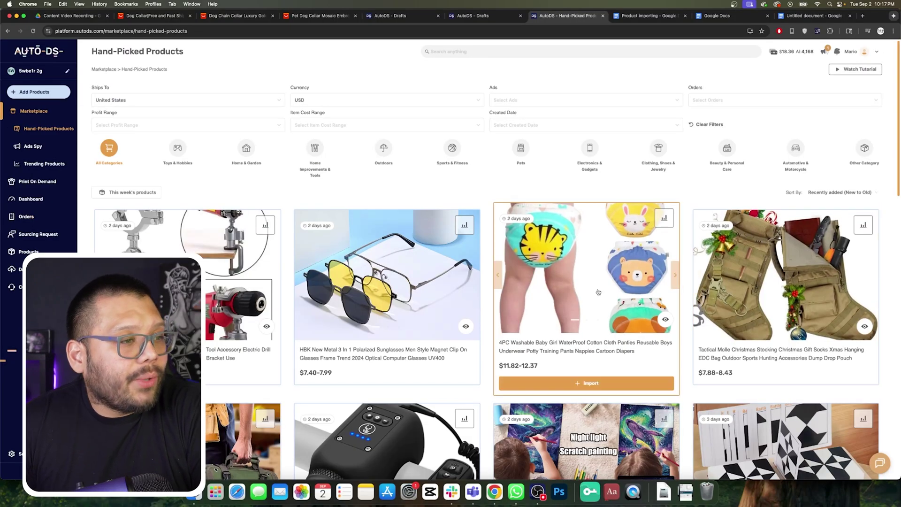
pyautogui.scroll(-5, 598, 292)
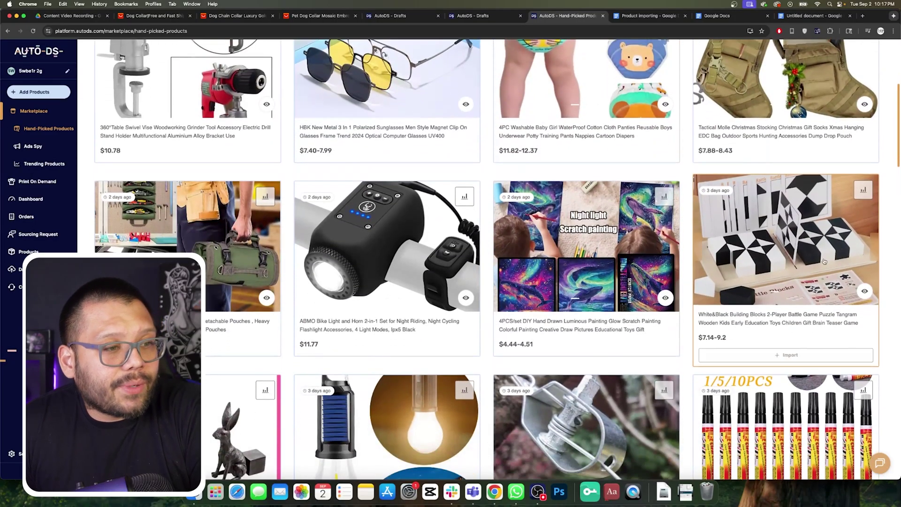
pyautogui.click(753, 261)
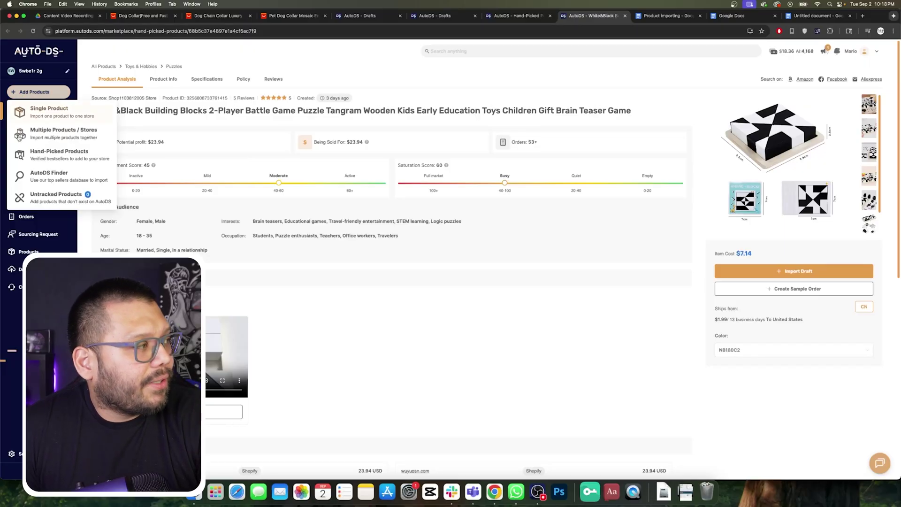
# Step: Set the Best Sellers amount to 5 in AutoDS Finder with AliExpress as the supplier source
pyautogui.click(65, 177)
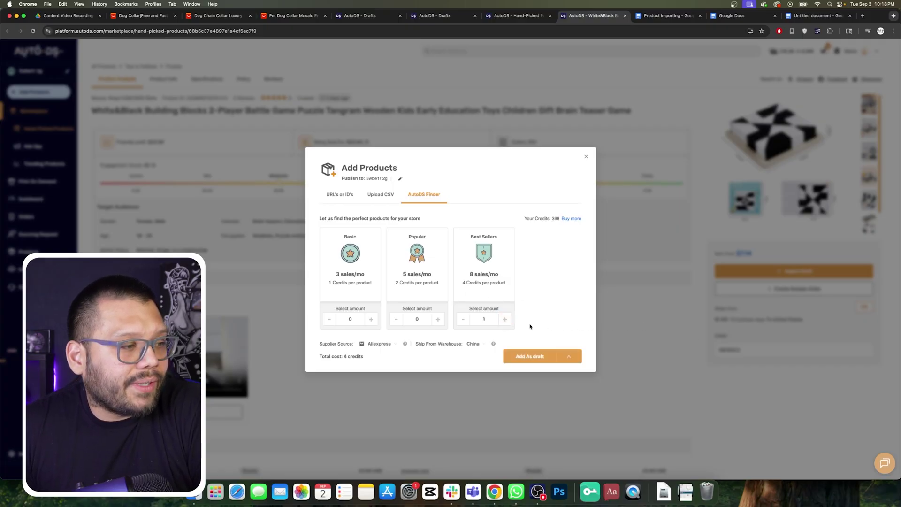
pyautogui.click(505, 320)
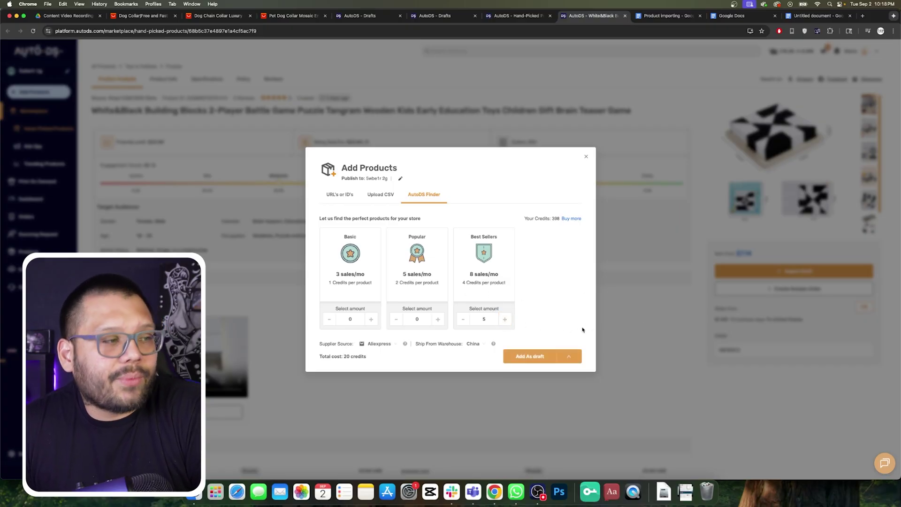
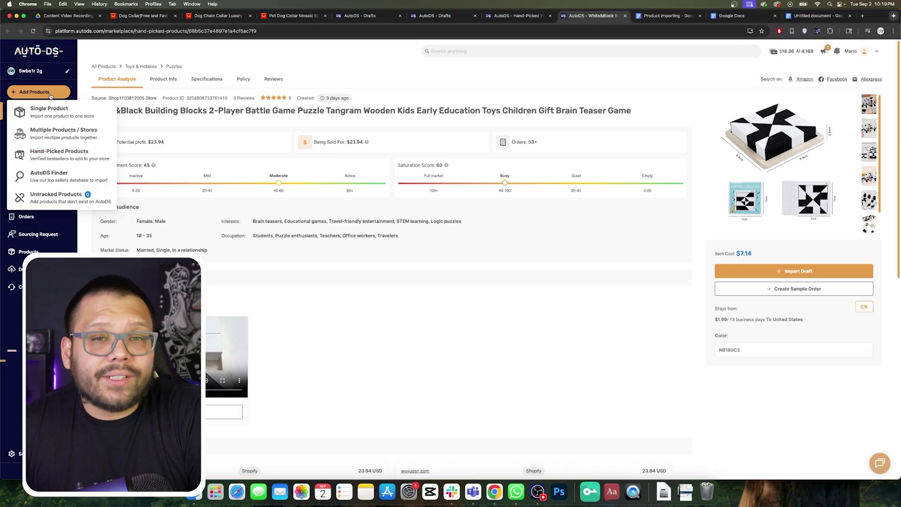
# Step: Open the untracked products and bring up the supplier URL or product ID entry for connecting the 100% Heavyweight Cotton Shirt
pyautogui.click(63, 199)
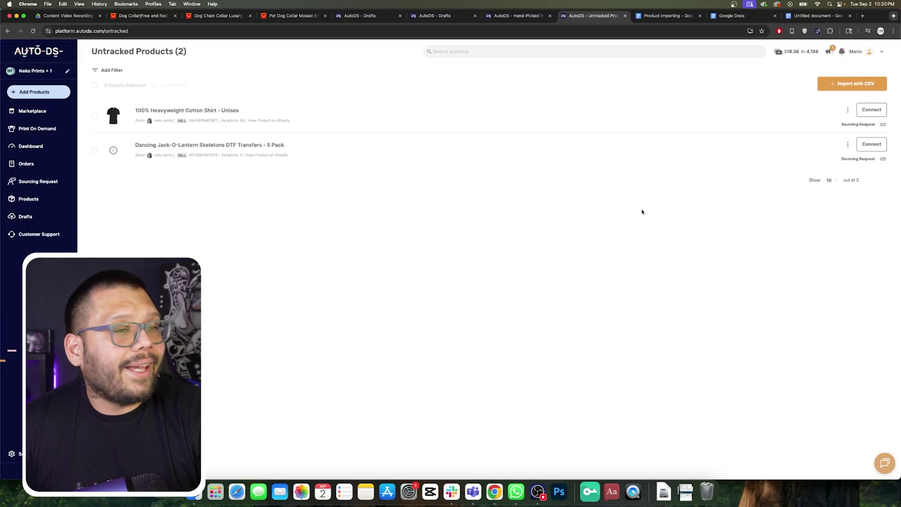
pyautogui.click(873, 111)
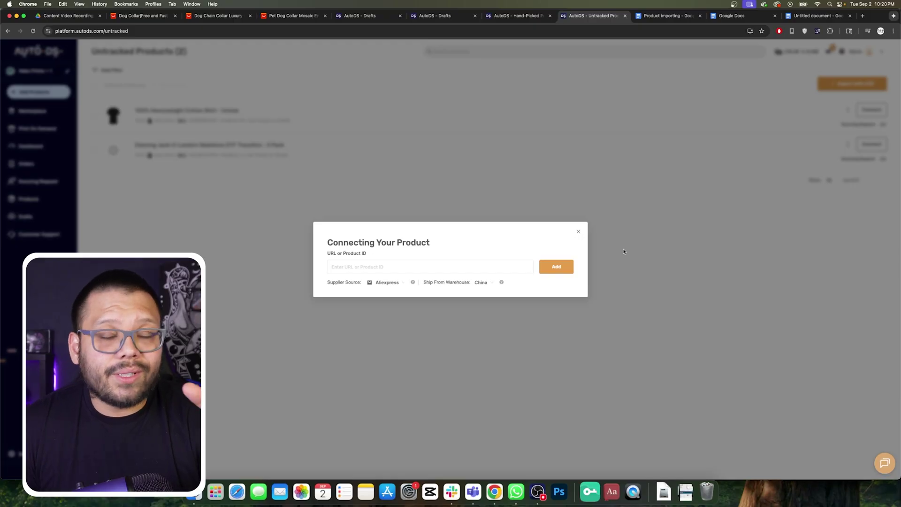
pyautogui.click(368, 267)
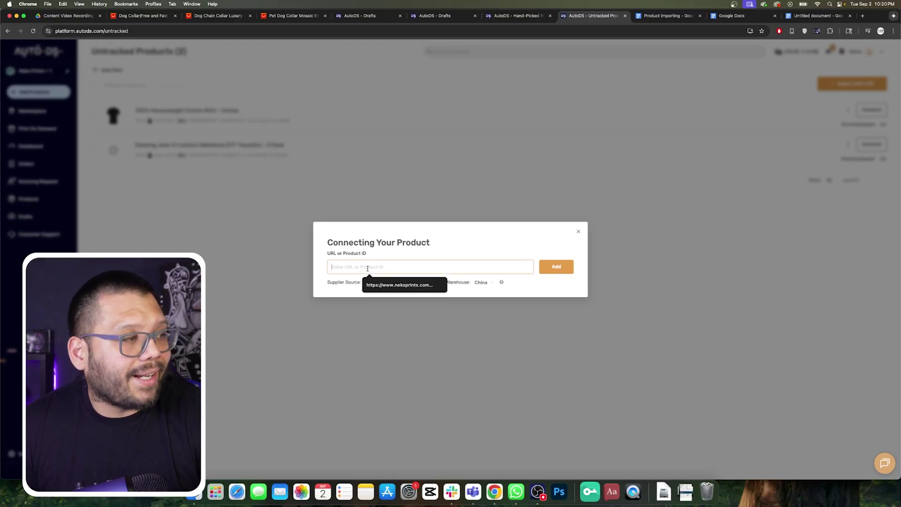
pyautogui.click(787, 345)
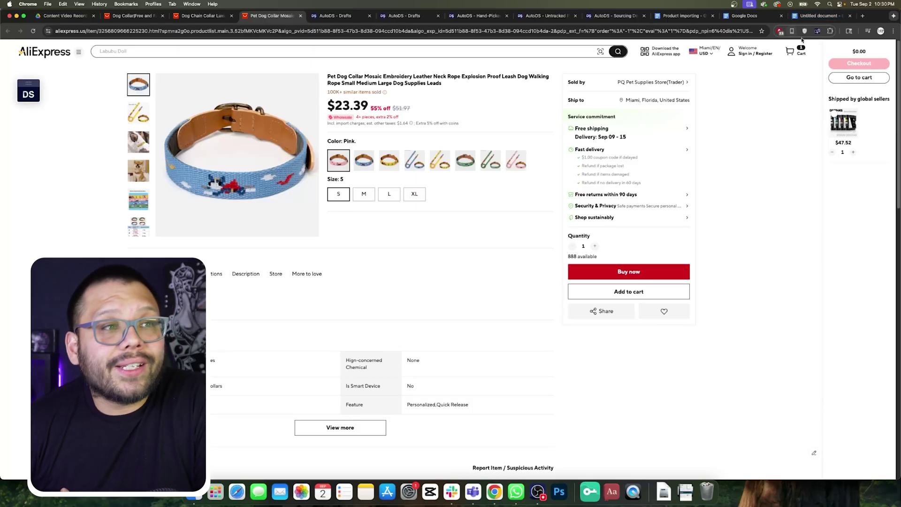
# Step: Open the AutoDS browser extension on the AliExpress product page and review its available suppliers and regions
pyautogui.click(817, 31)
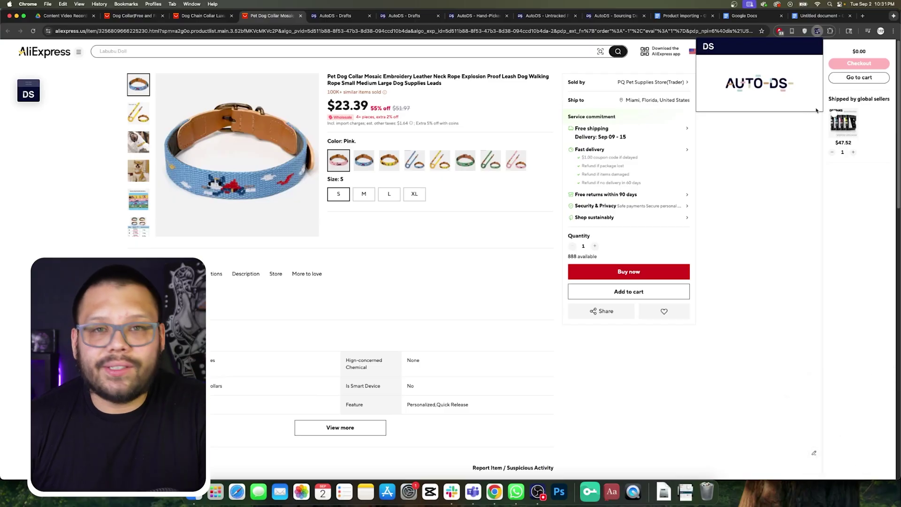
pyautogui.click(798, 237)
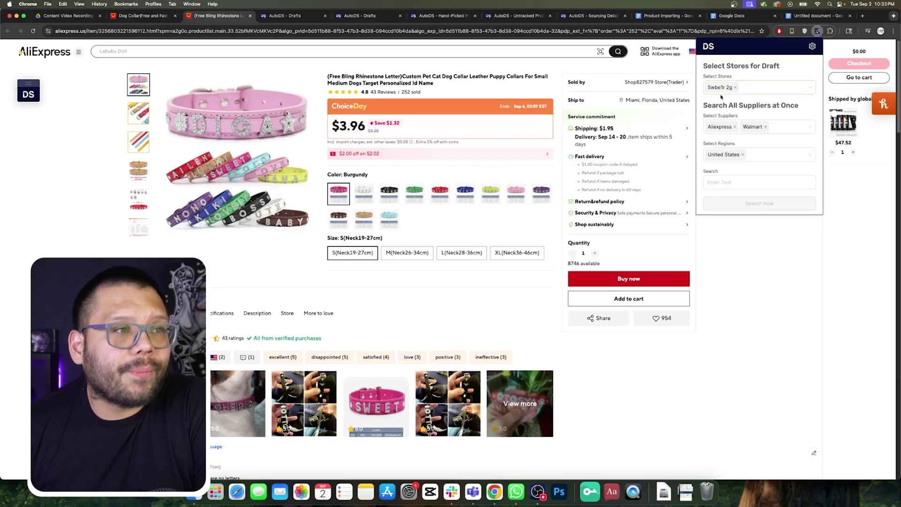
pyautogui.click(804, 124)
pyautogui.scroll(-5, 740, 182)
pyautogui.scroll(5, 741, 183)
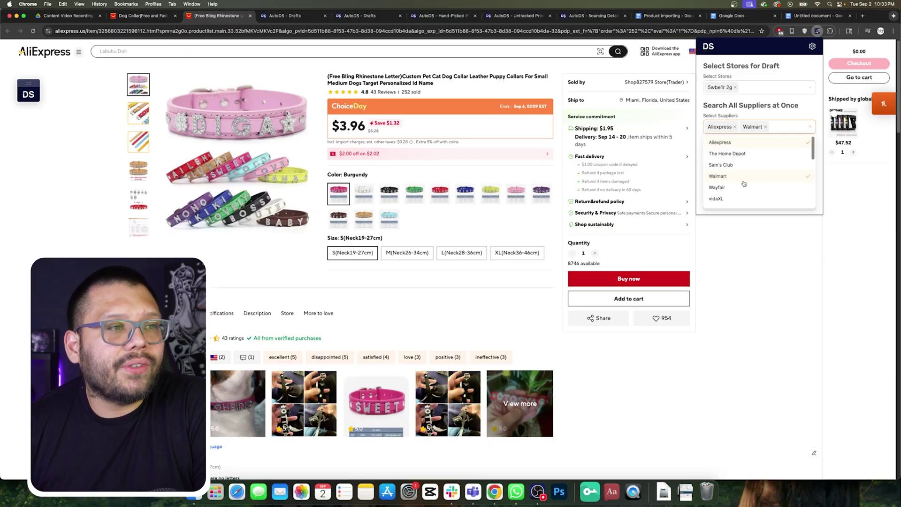
pyautogui.click(774, 104)
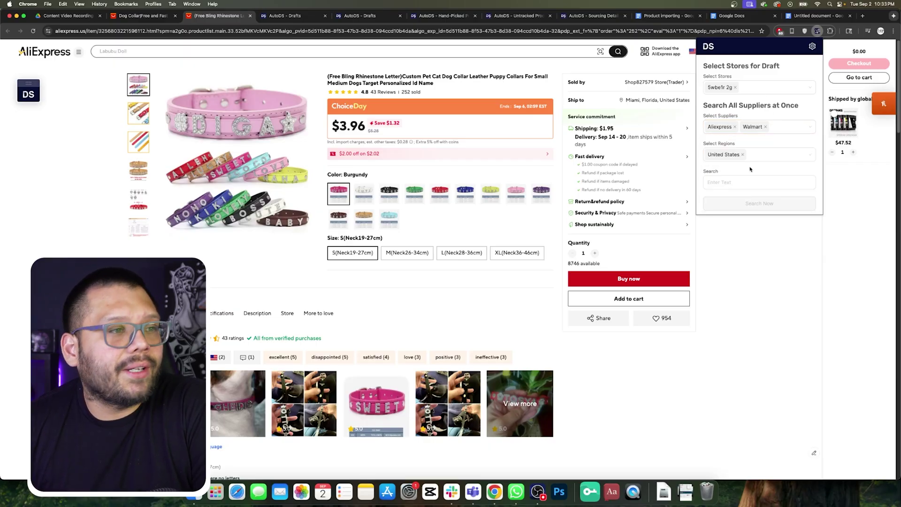
pyautogui.click(777, 155)
pyautogui.click(798, 141)
# Step: Search for "dog collar" across the AliExpress and Walmart suppliers for the United States region with the AutoDS extension
pyautogui.click(725, 182)
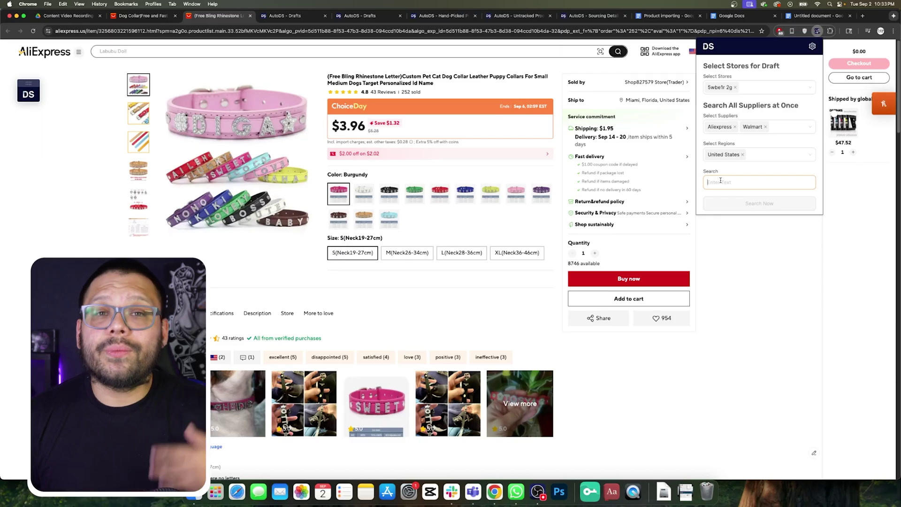
pyautogui.write('dog collar')
pyautogui.press('Return')
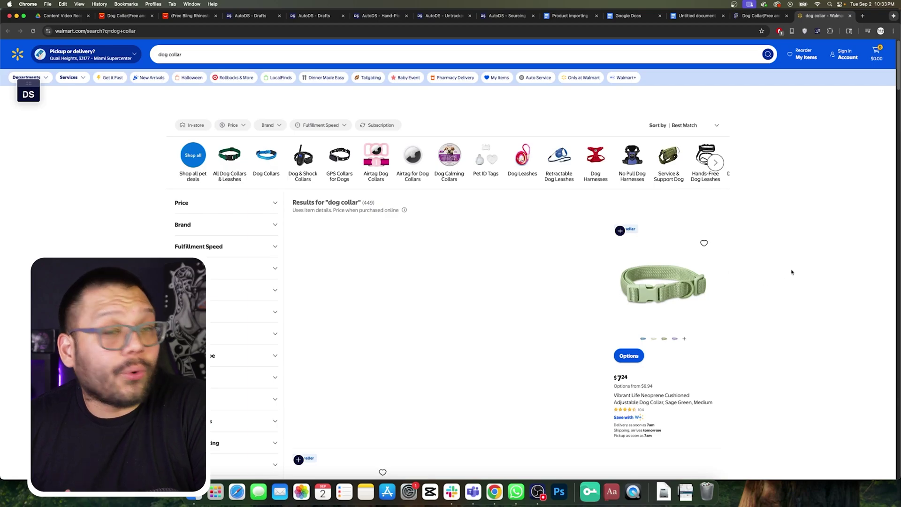
# Step: Return to the AliExpress dog collar results and open the $1.75 Solid Dog Collars Nylon product in a new tab
pyautogui.hotkey('ctrl', 'shift', 'Tab')
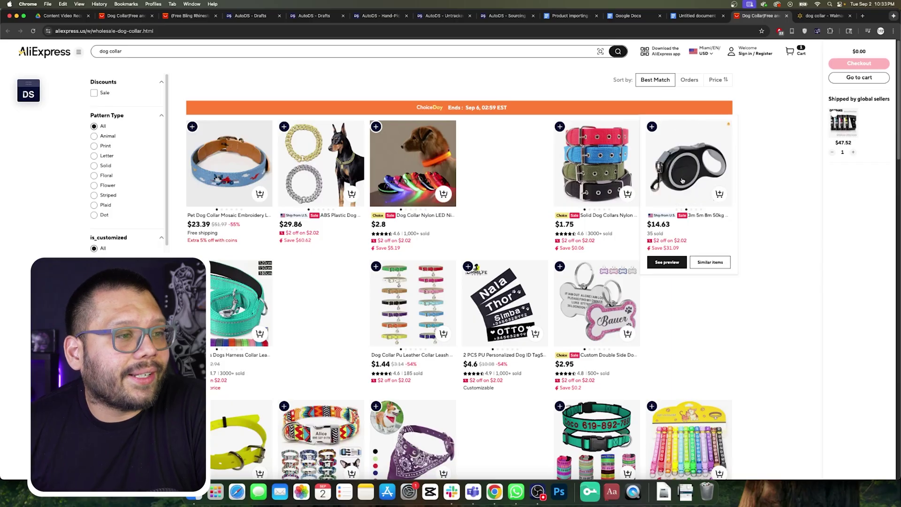
pyautogui.keyDown('super'); pyautogui.click(595, 299); pyautogui.keyUp('super')
pyautogui.moveTo(608, 161)
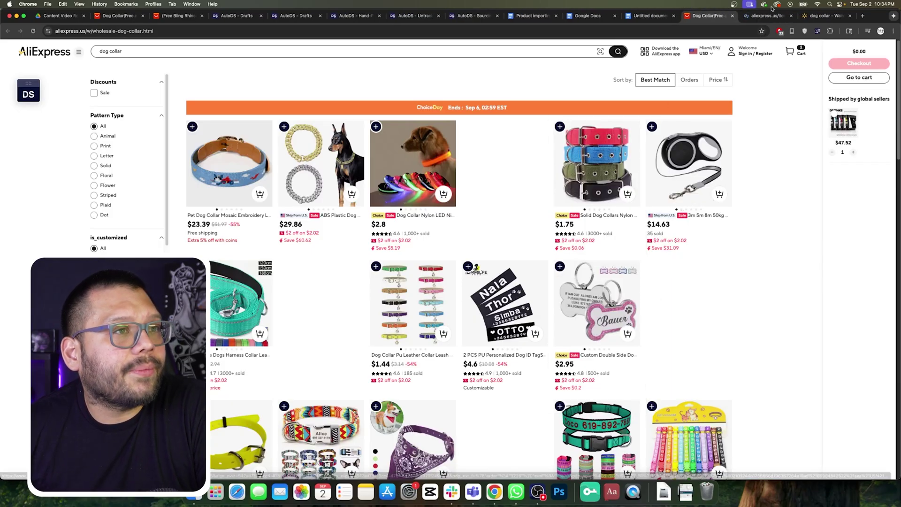
pyautogui.click(769, 16)
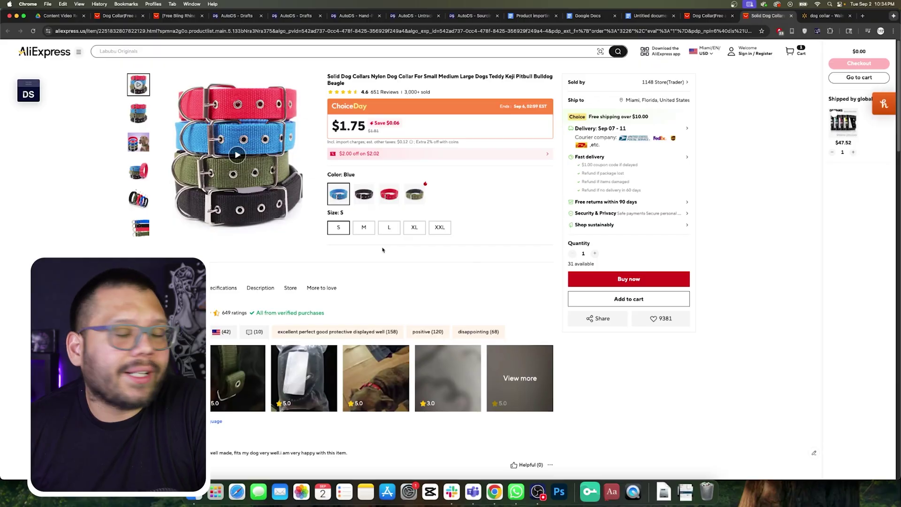
# Step: Move the AutoDS Exporter widget beside the AliExpress product details and import the Solid Dog Collars Nylon product with it
pyautogui.click(362, 31)
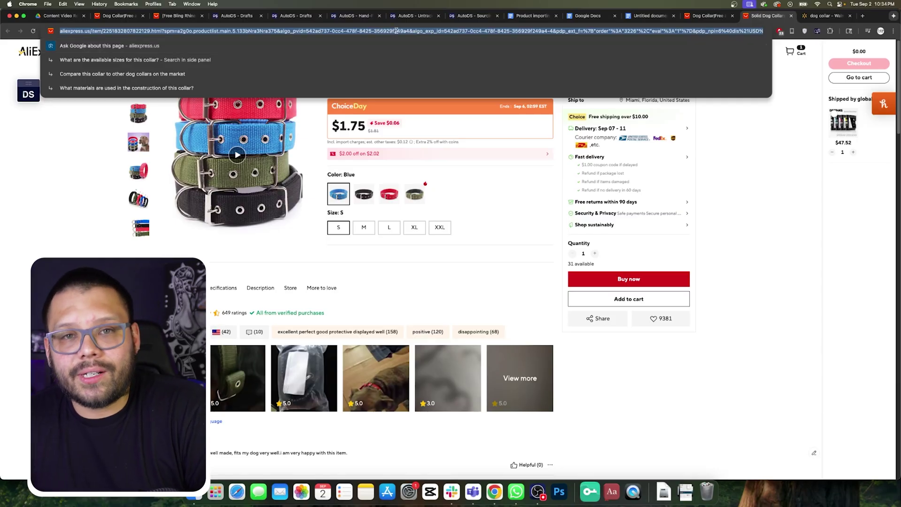
pyautogui.click(45, 103)
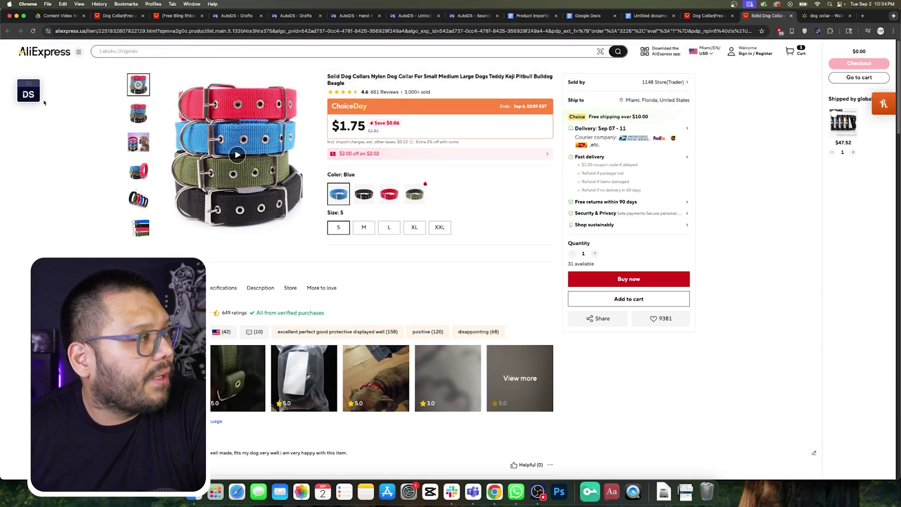
pyautogui.moveTo(28, 85); pyautogui.dragTo(750, 99)
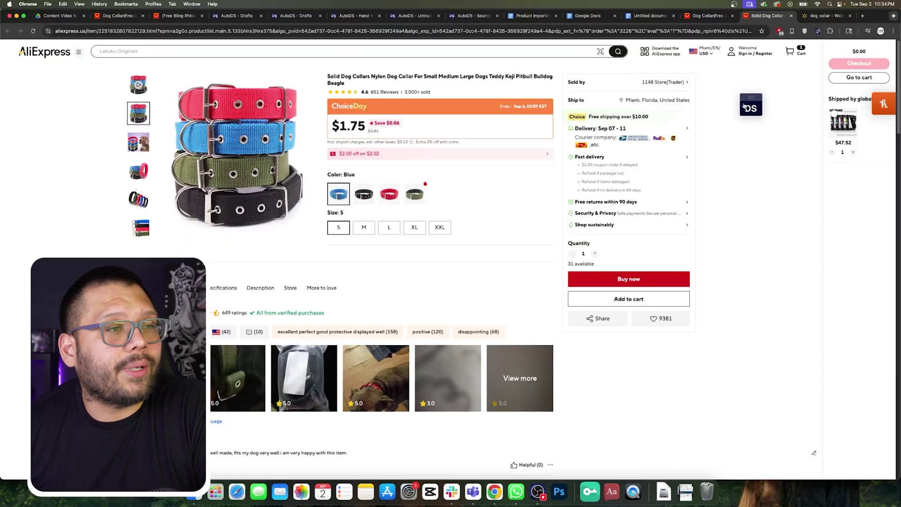
pyautogui.click(752, 109)
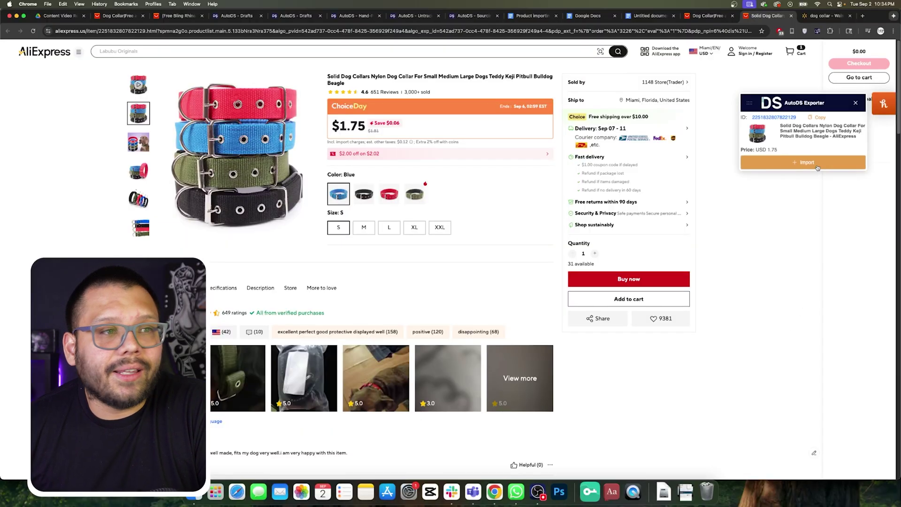
pyautogui.click(802, 163)
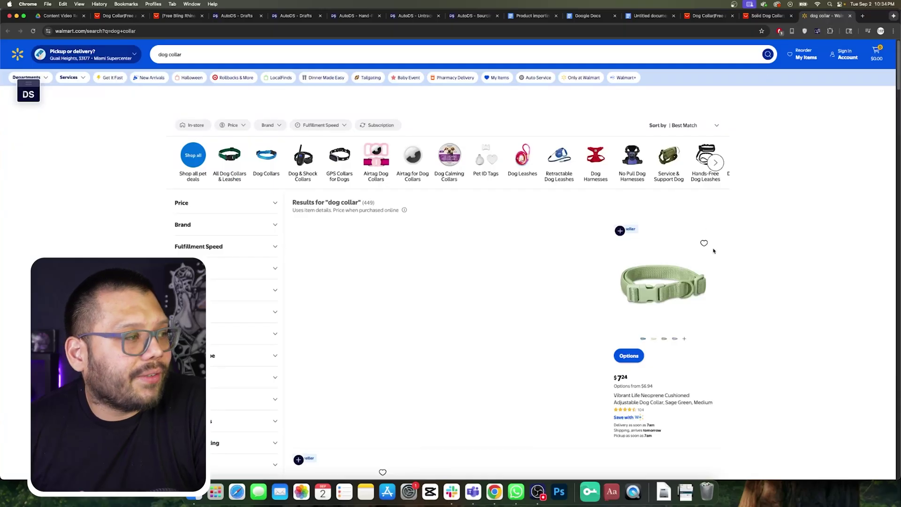
# Step: Open the Rychif Cute Dog Collar, Banana Pattern, from the Walmart results and import it with the AutoDS Exporter
pyautogui.scroll(-3, 713, 250)
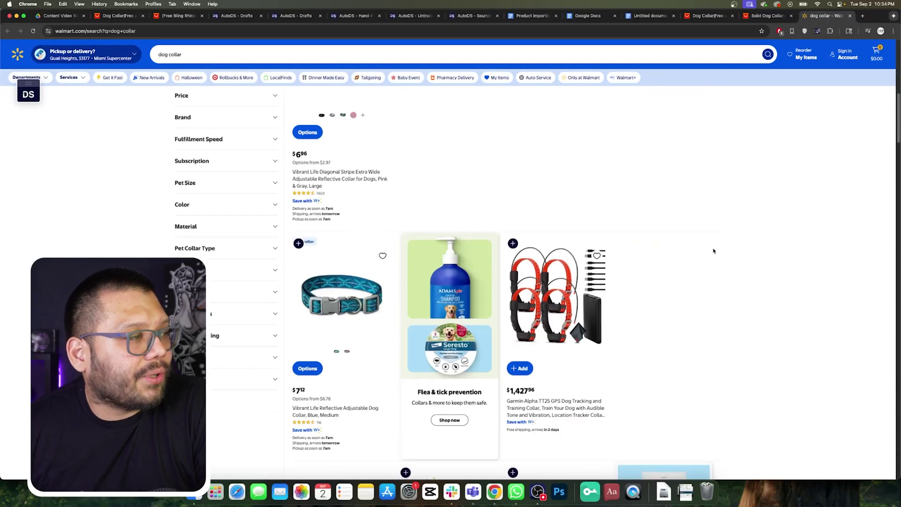
pyautogui.scroll(-10, 716, 255)
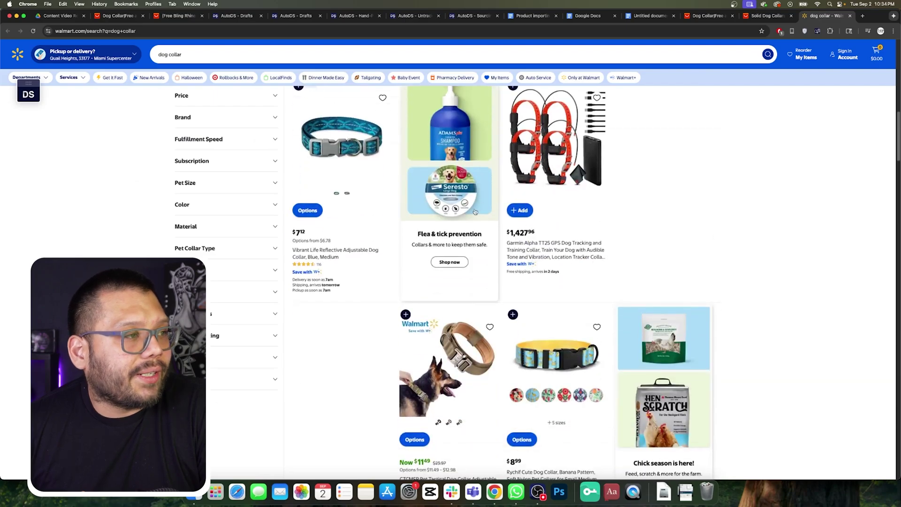
pyautogui.click(564, 142)
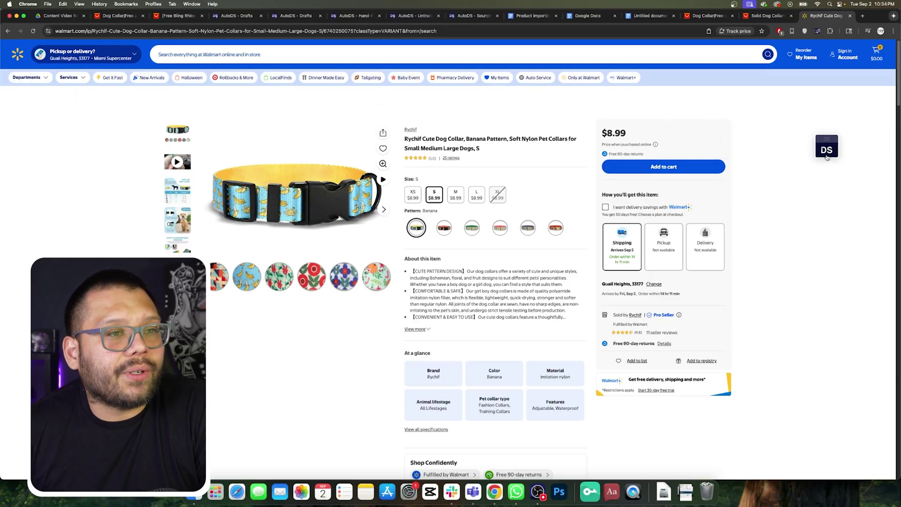
pyautogui.click(826, 155)
pyautogui.click(811, 173)
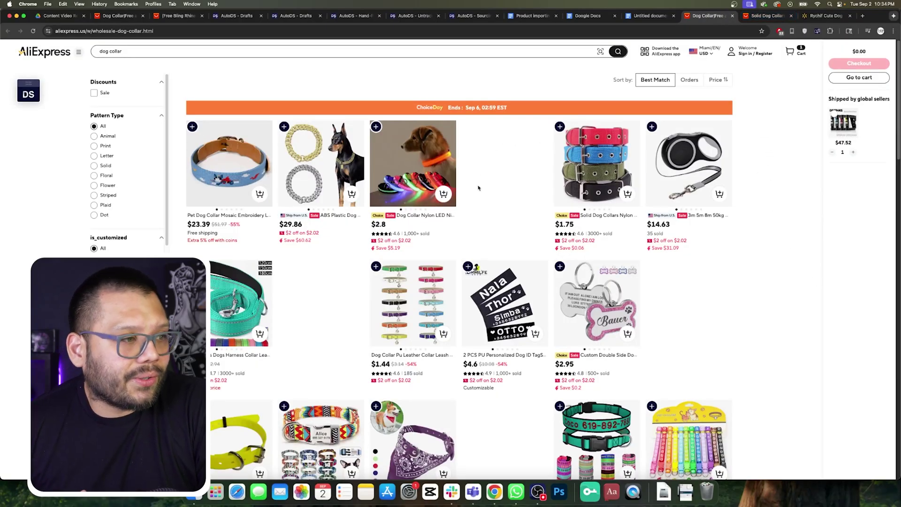
# Step: Open the AutoDS Exporter on the AliExpress dog collar results and select all listed products for bulk import
pyautogui.scroll(-15, 652, 249)
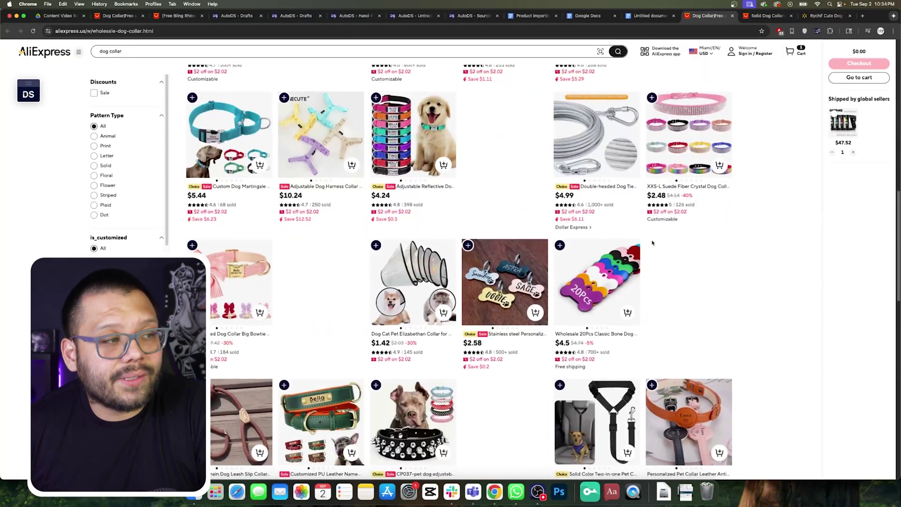
pyautogui.scroll(-3, 652, 242)
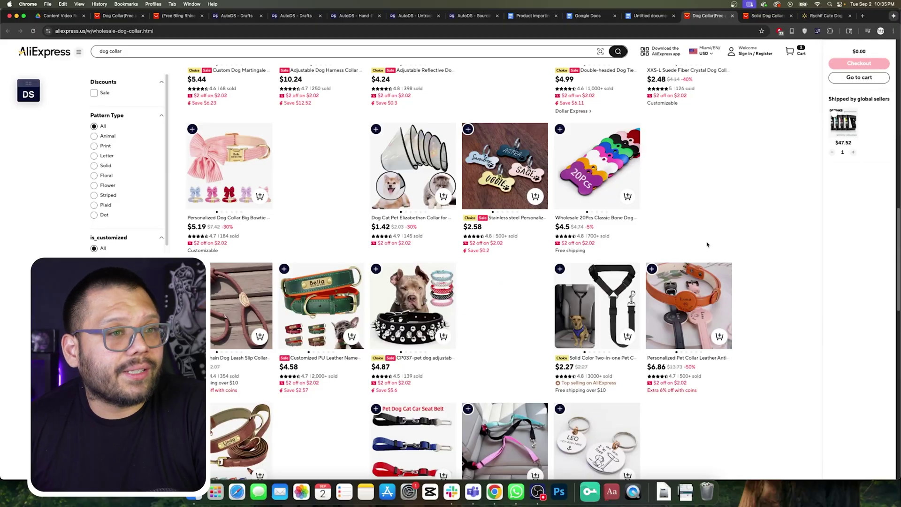
pyautogui.scroll(18, 704, 244)
pyautogui.moveTo(702, 131); pyautogui.dragTo(810, 78)
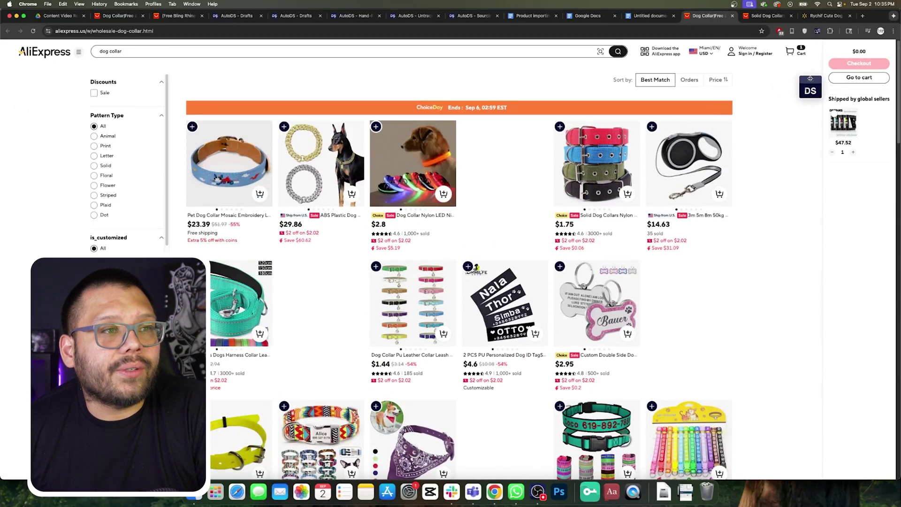
pyautogui.click(811, 90)
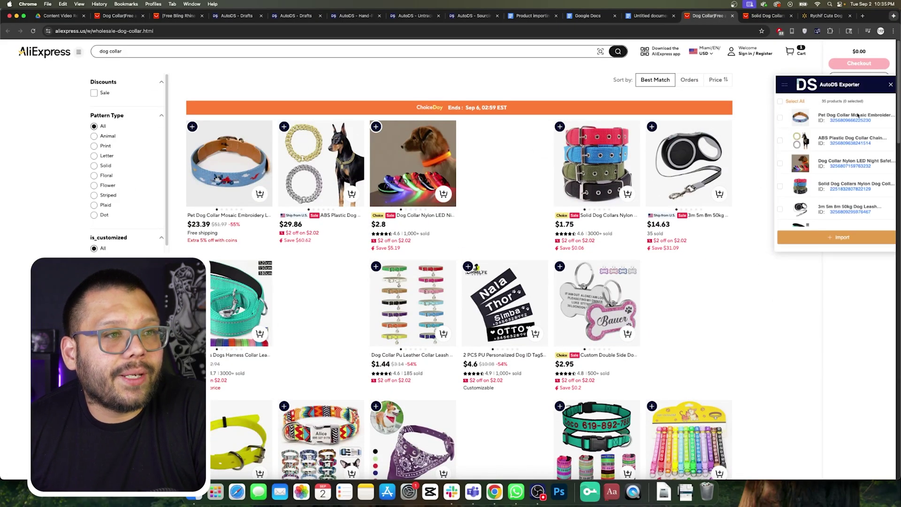
pyautogui.scroll(-10, 797, 164)
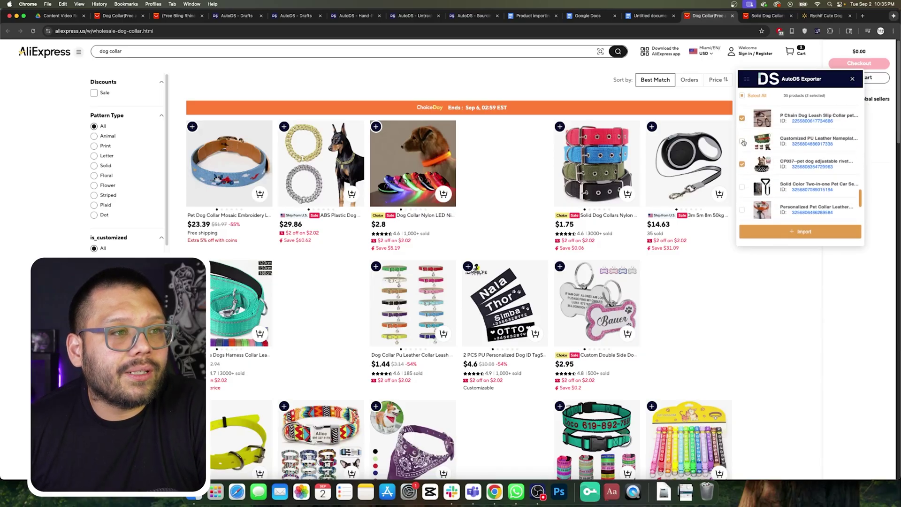
pyautogui.scroll(10, 809, 128)
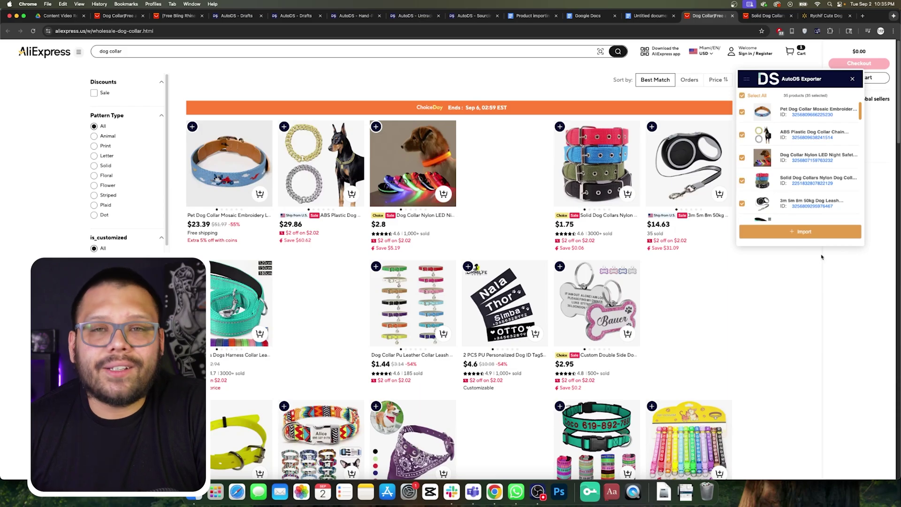